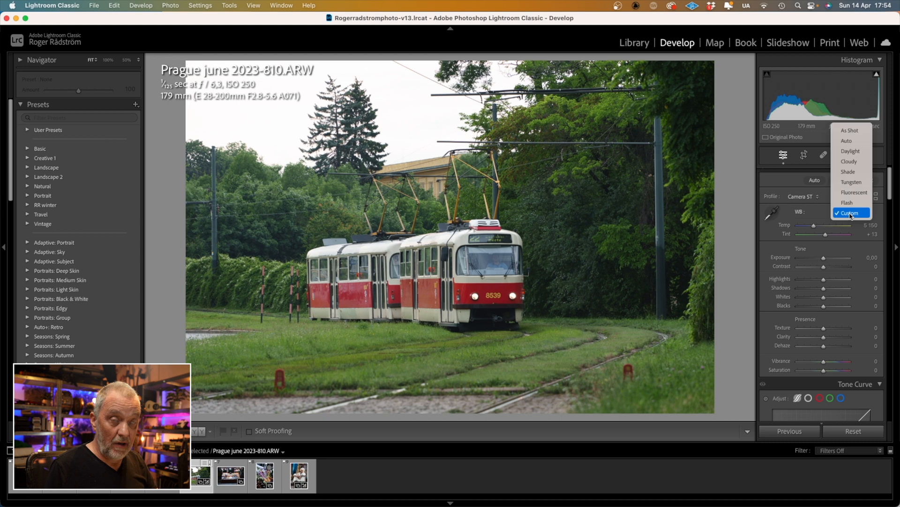
Sample a neutral grey spot on the tram to set white balance to Temp 5700, Tint +15
{"action": "left_click", "coordinate": [847, 141]}
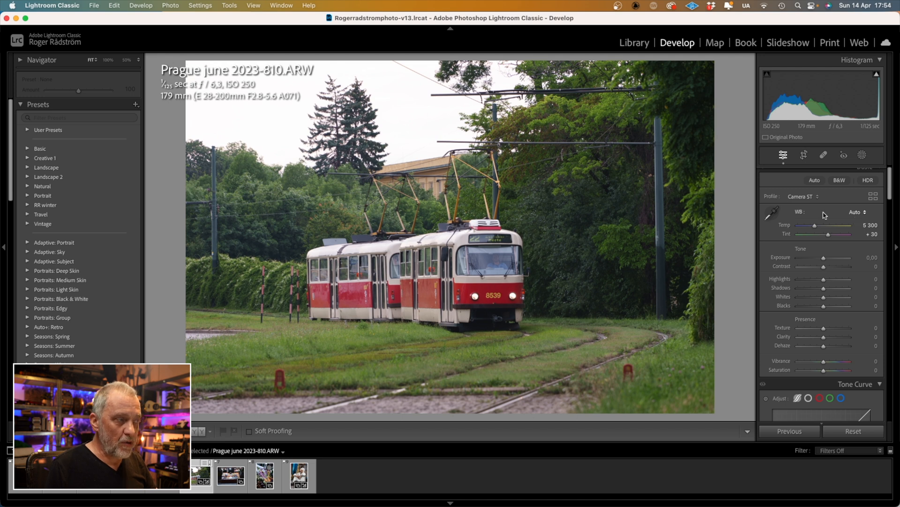
{"action": "left_click", "coordinate": [771, 213]}
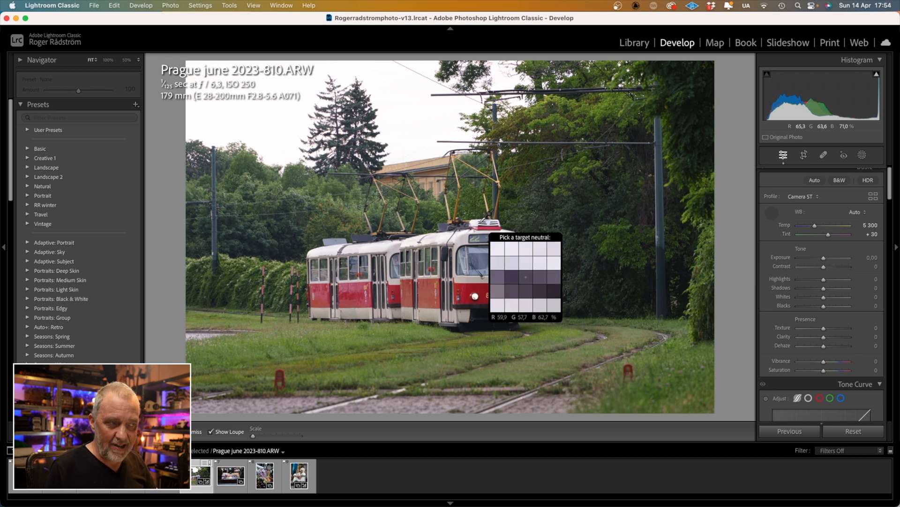
{"action": "left_click", "coordinate": [526, 277]}
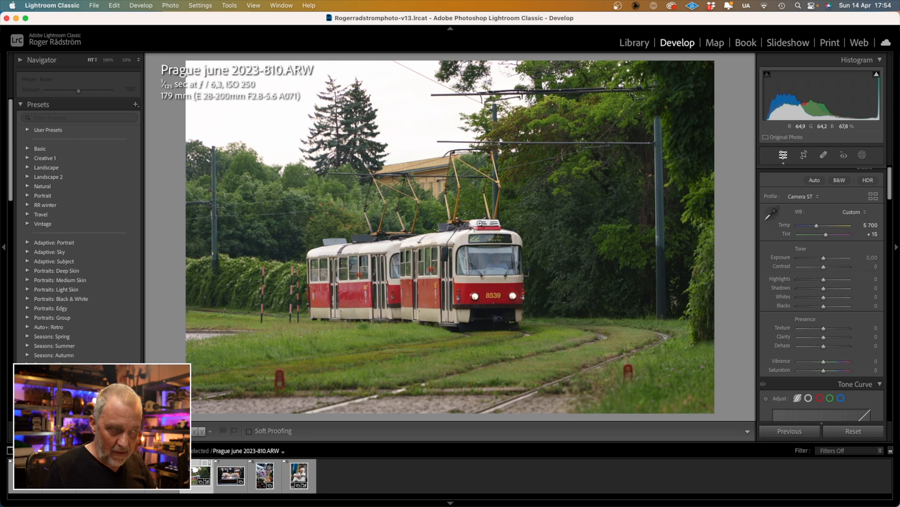
{"action": "mouse_move", "coordinate": [824, 259]}
{"action": "left_mouse_down"}
{"action": "mouse_move", "coordinate": [795, 258]}
{"action": "mouse_move", "coordinate": [861, 258]}
{"action": "mouse_move", "coordinate": [818, 264]}
{"action": "left_mouse_up"}
{"action": "double_click", "coordinate": [818, 260]}
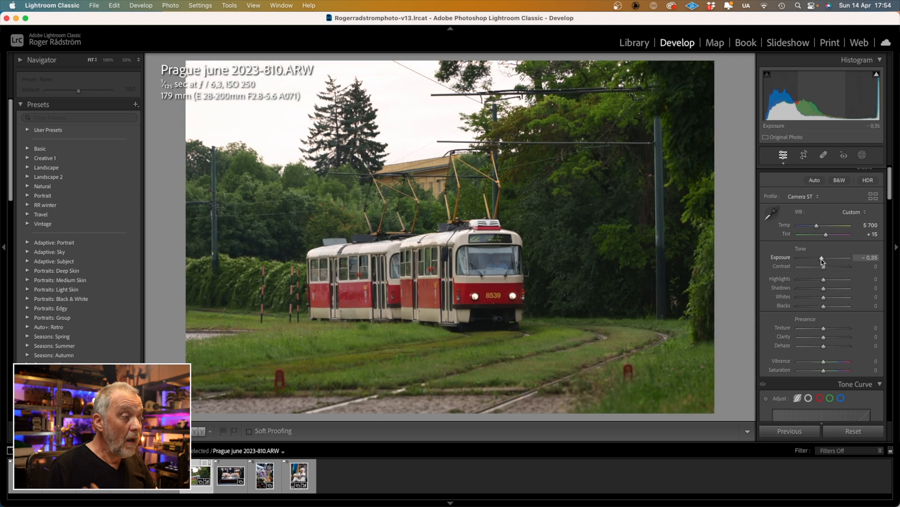
{"action": "left_click_drag", "start_coordinate": [825, 282], "coordinate": [870, 291]}
{"action": "double_click", "coordinate": [836, 280]}
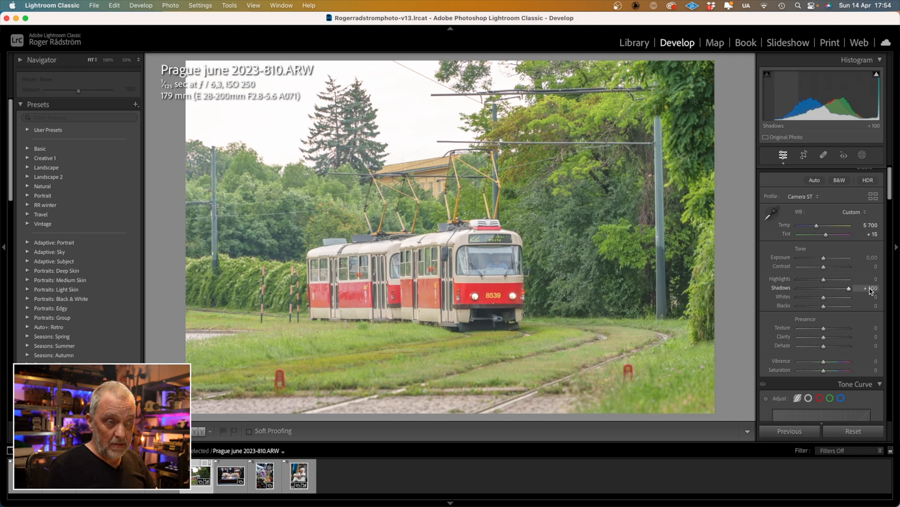
{"action": "double_click", "coordinate": [849, 289]}
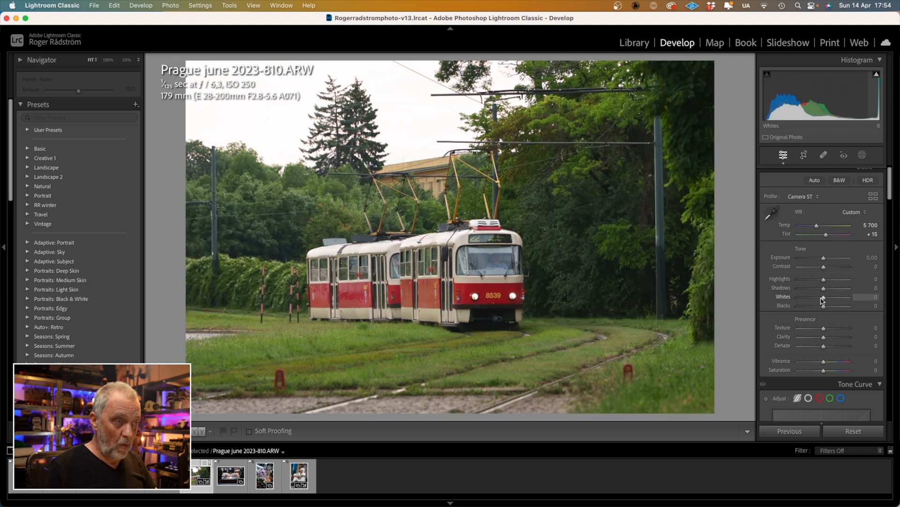
{"action": "mouse_move", "coordinate": [823, 299]}
{"action": "left_mouse_down"}
{"action": "mouse_move", "coordinate": [844, 298]}
{"action": "mouse_move", "coordinate": [793, 300]}
{"action": "mouse_move", "coordinate": [890, 310]}
{"action": "mouse_move", "coordinate": [788, 309]}
{"action": "mouse_move", "coordinate": [817, 310]}
{"action": "left_mouse_up"}
{"action": "double_click", "coordinate": [835, 297]}
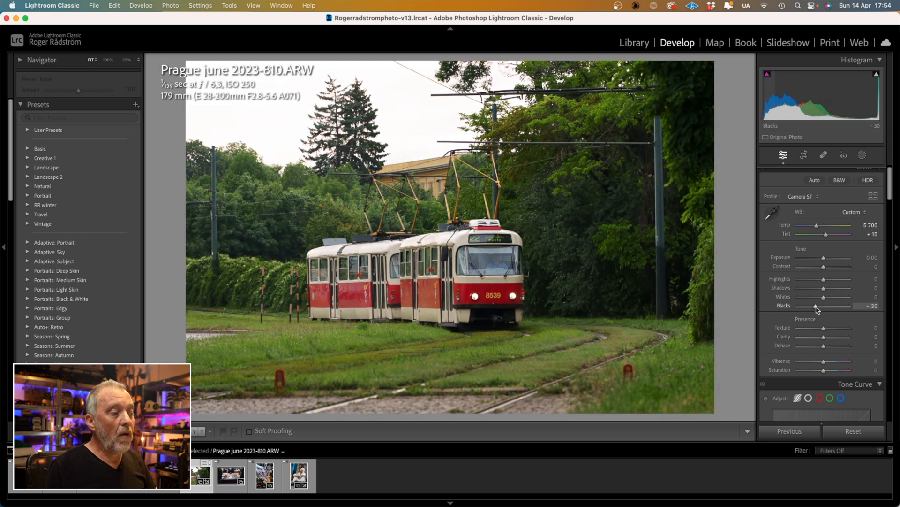
{"action": "double_click", "coordinate": [817, 308]}
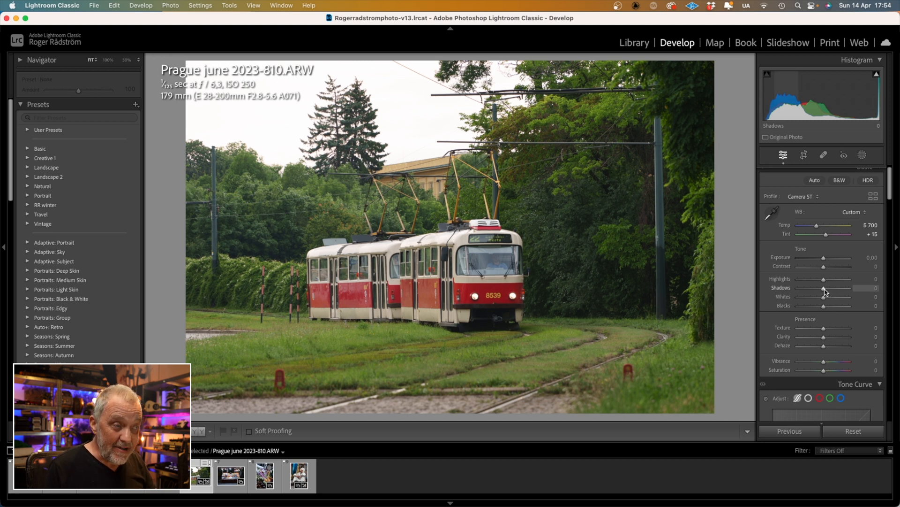
{"action": "left_click_drag", "start_coordinate": [825, 291], "coordinate": [838, 291]}
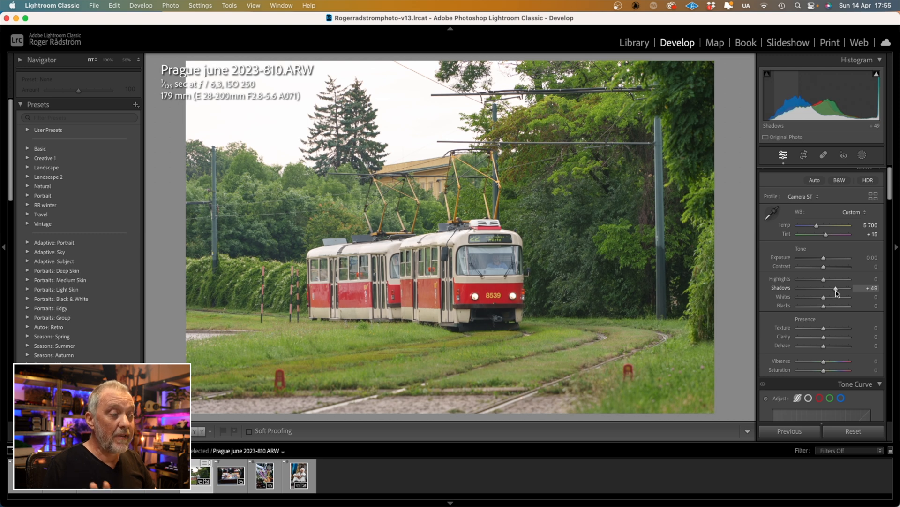
{"action": "left_click_drag", "start_coordinate": [824, 308], "coordinate": [811, 313]}
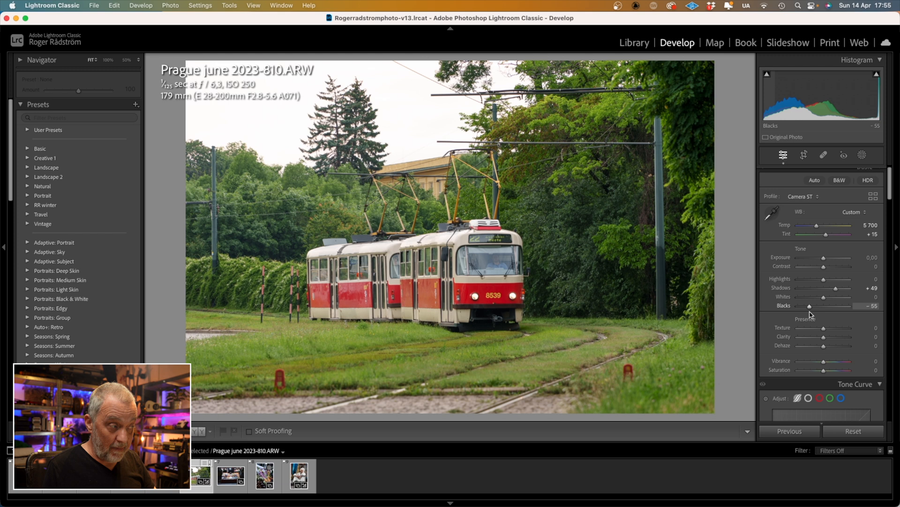
{"action": "double_click", "coordinate": [836, 289]}
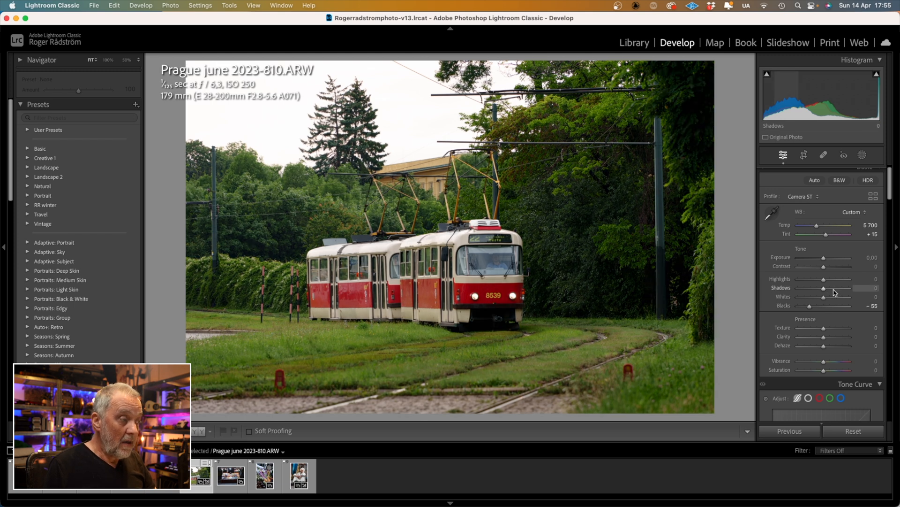
{"action": "double_click", "coordinate": [811, 307]}
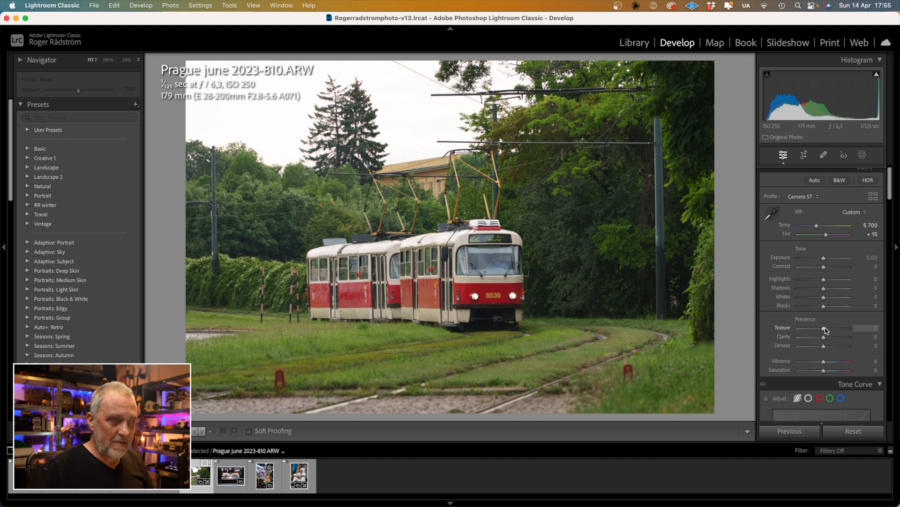
{"action": "left_click_drag", "start_coordinate": [825, 330], "coordinate": [787, 334]}
{"action": "double_click", "coordinate": [799, 329]}
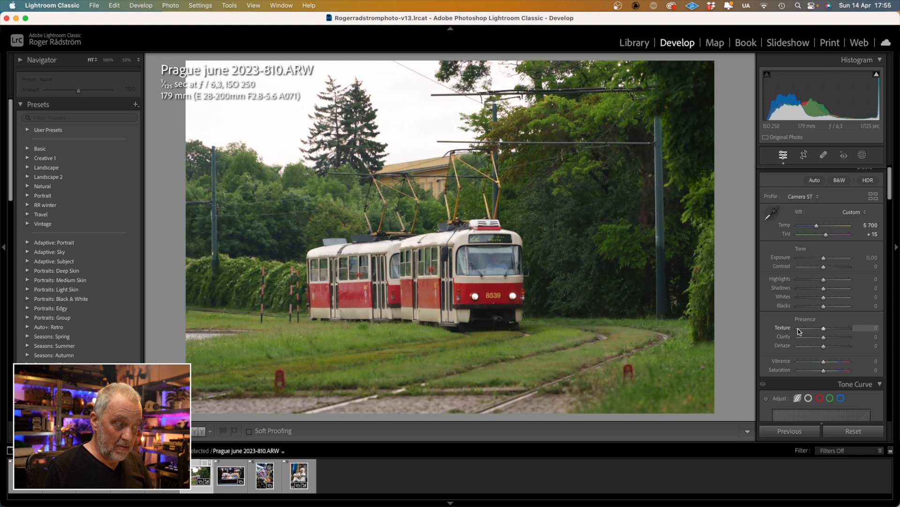
{"action": "left_click_drag", "start_coordinate": [824, 338], "coordinate": [880, 338]}
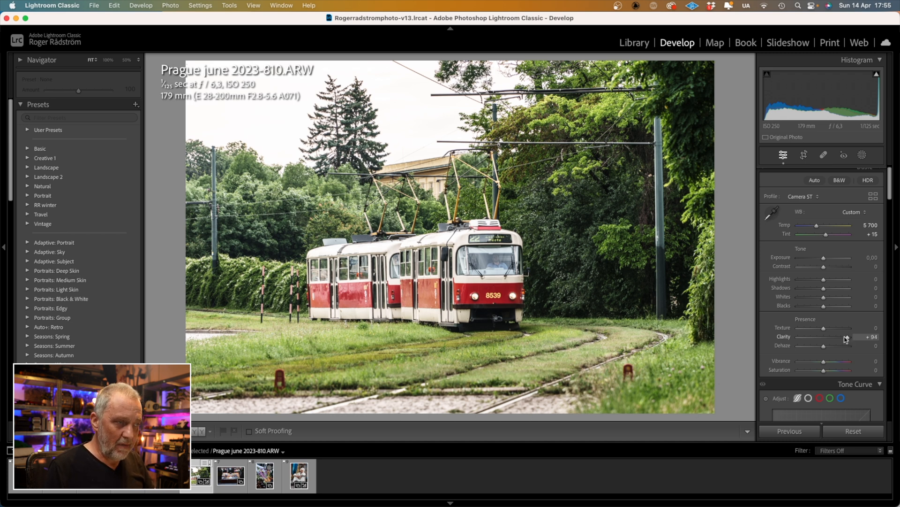
{"action": "left_click_drag", "start_coordinate": [849, 339], "coordinate": [772, 341]}
{"action": "double_click", "coordinate": [796, 338]}
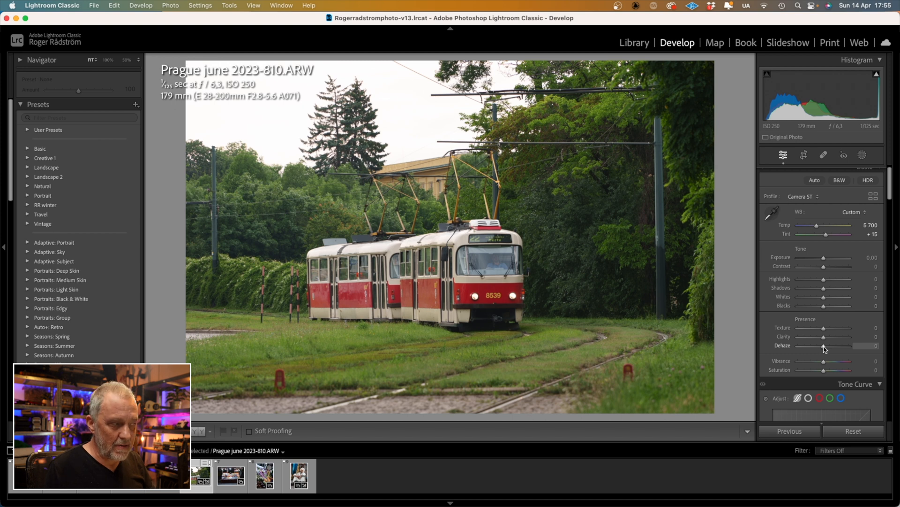
{"action": "left_click_drag", "start_coordinate": [824, 347], "coordinate": [850, 347]}
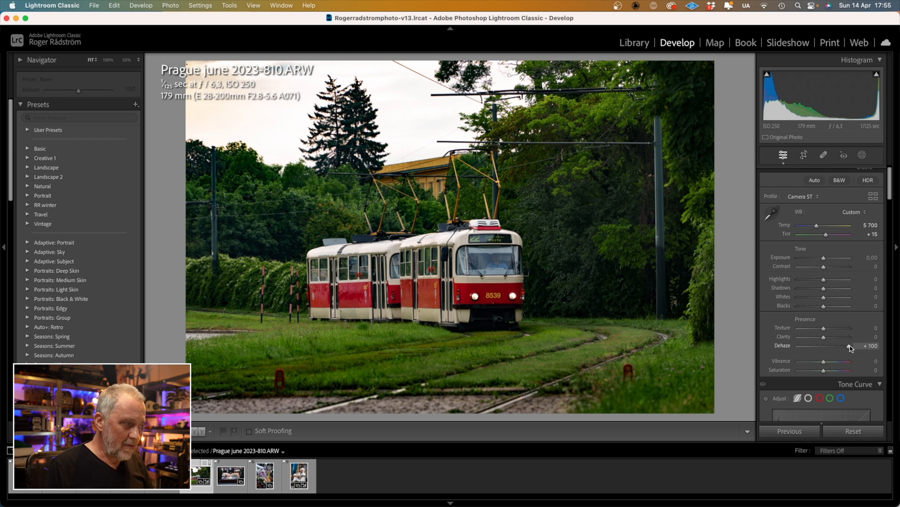
{"action": "left_click_drag", "start_coordinate": [850, 347], "coordinate": [796, 347]}
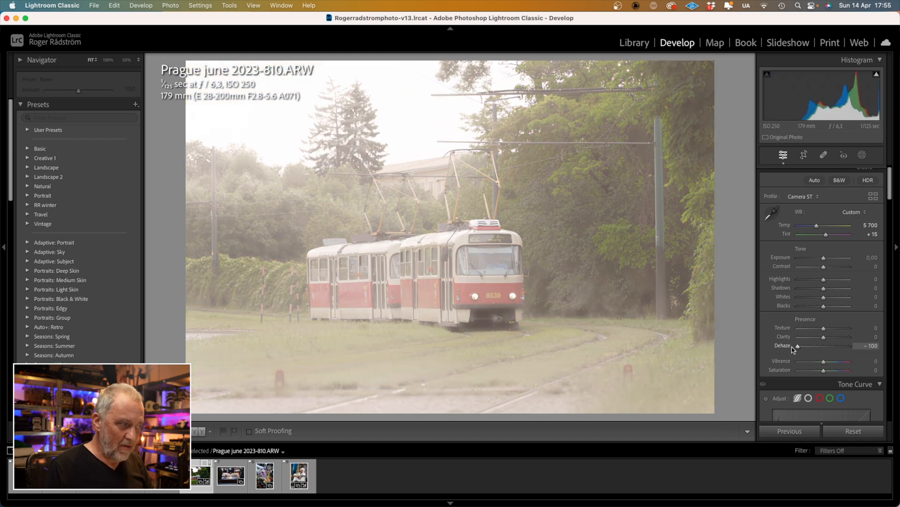
{"action": "double_click", "coordinate": [796, 347]}
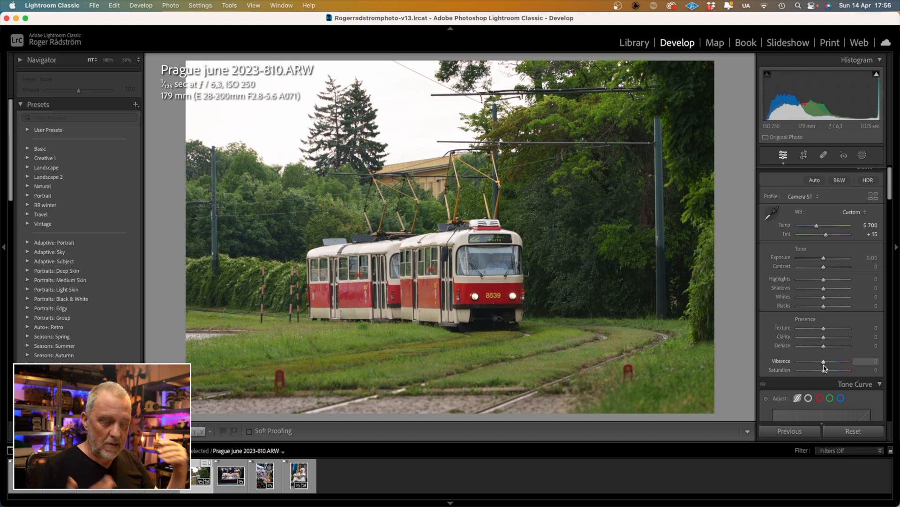
{"action": "left_click_drag", "start_coordinate": [824, 370], "coordinate": [782, 376]}
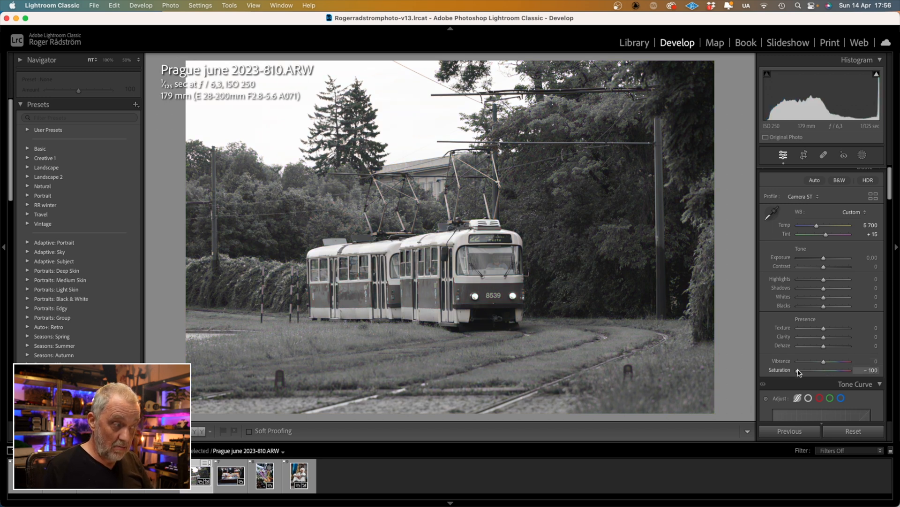
{"action": "left_click_drag", "start_coordinate": [798, 372], "coordinate": [851, 375]}
{"action": "double_click", "coordinate": [849, 371]}
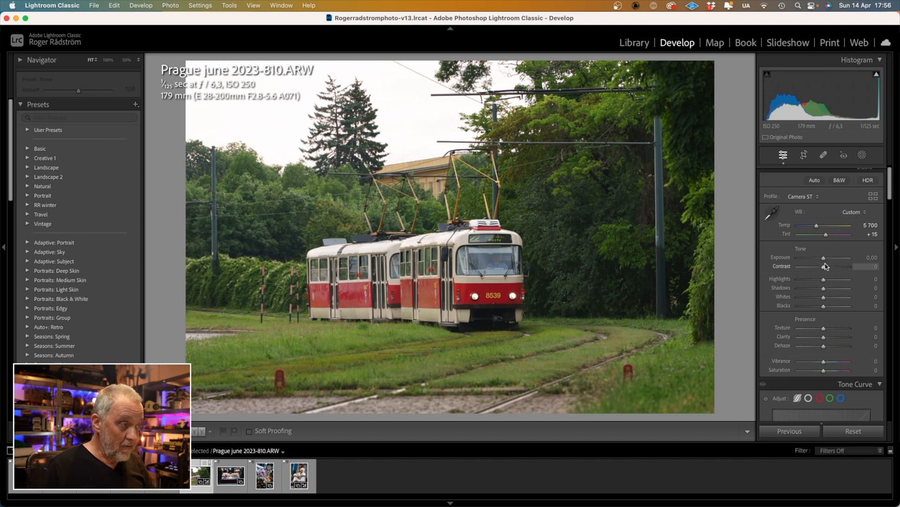
{"action": "left_click_drag", "start_coordinate": [824, 269], "coordinate": [863, 268]}
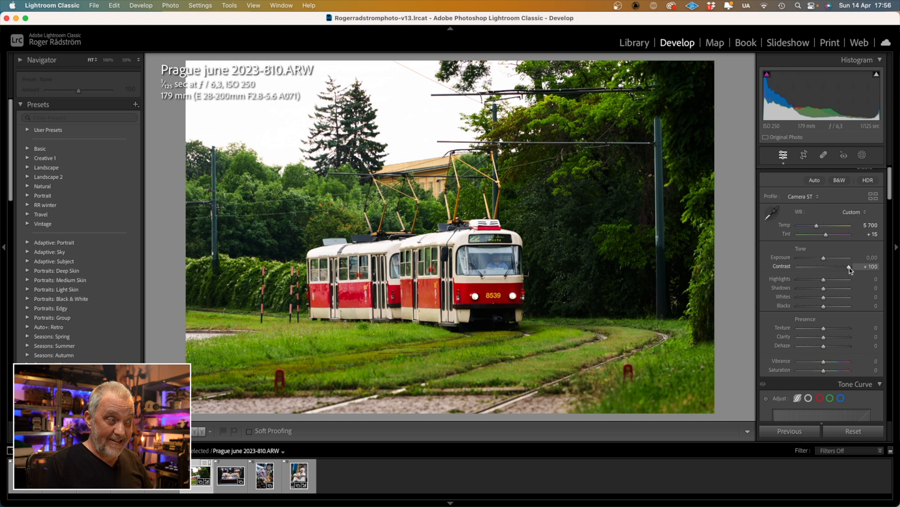
{"action": "left_click_drag", "start_coordinate": [849, 269], "coordinate": [766, 279]}
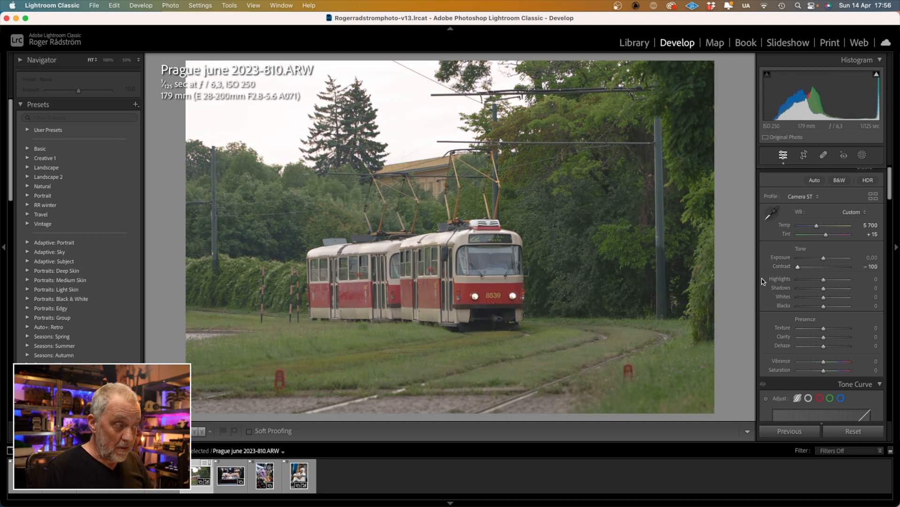
{"action": "double_click", "coordinate": [797, 268]}
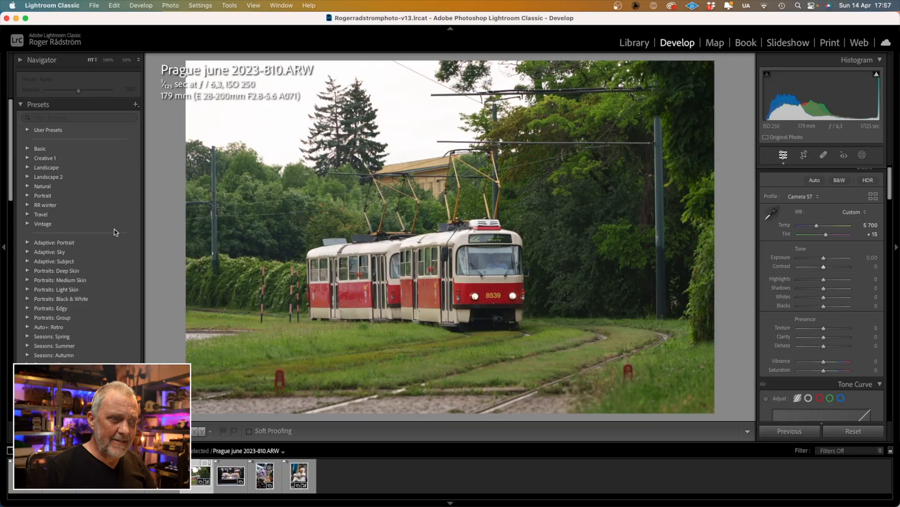
Apply the SM02 preset from the Seasons: Summer group to the tram photo
{"action": "scroll", "coordinate": [97, 271], "scroll_direction": "down", "scroll_amount": 5}
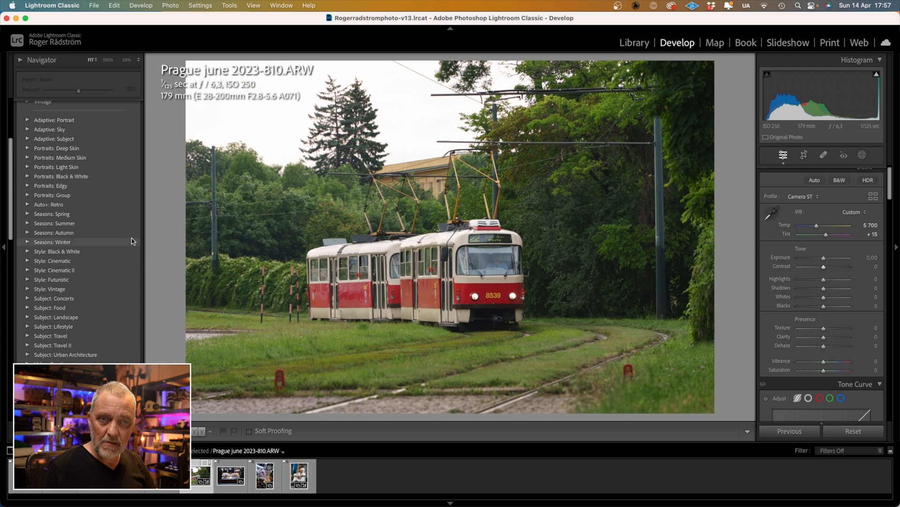
{"action": "left_click", "coordinate": [29, 223]}
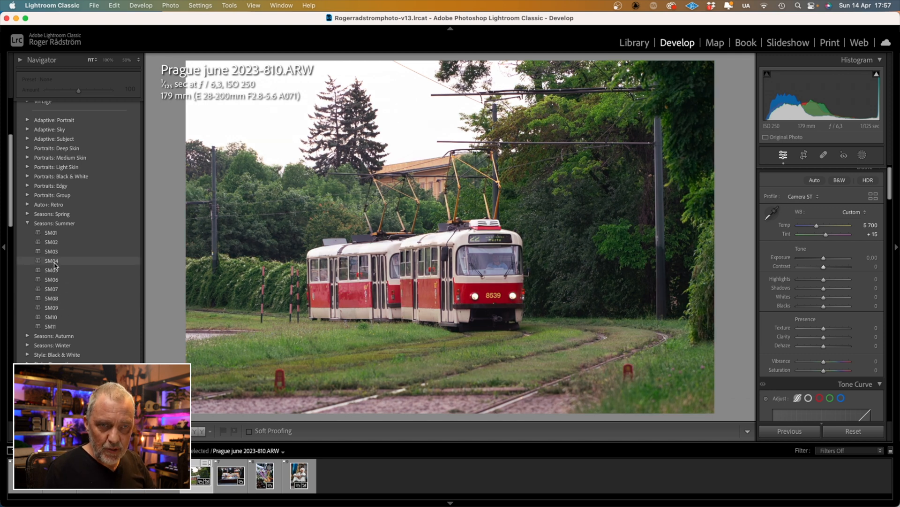
{"action": "left_click", "coordinate": [52, 242]}
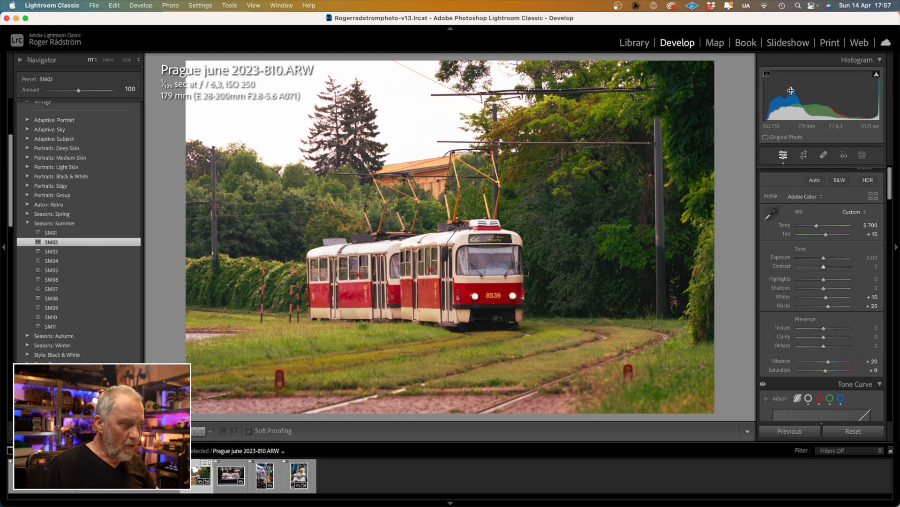
Set Highlights to -39, Shadows to +16 and Blacks to -29 in the Basic panel
{"action": "left_click_drag", "start_coordinate": [825, 282], "coordinate": [816, 283]}
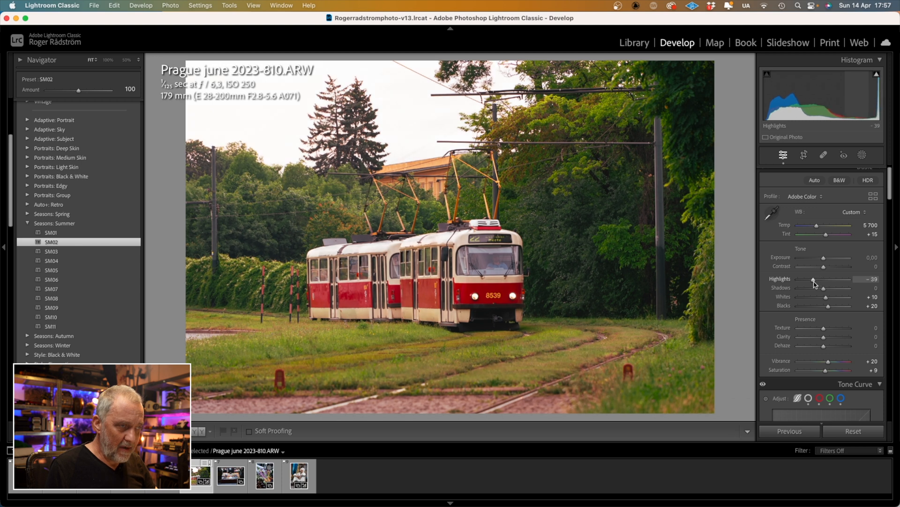
{"action": "left_click_drag", "start_coordinate": [827, 289], "coordinate": [817, 308]}
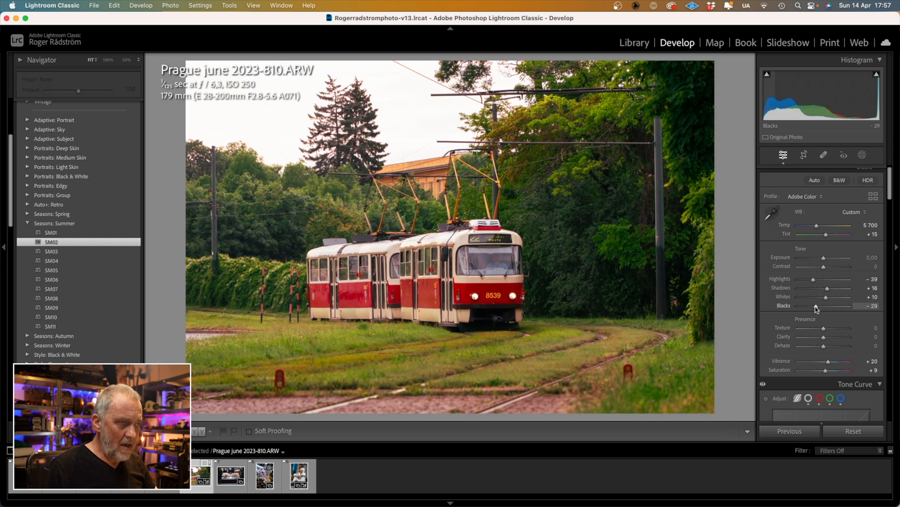
{"action": "scroll", "coordinate": [811, 256], "scroll_direction": "down", "scroll_amount": 15}
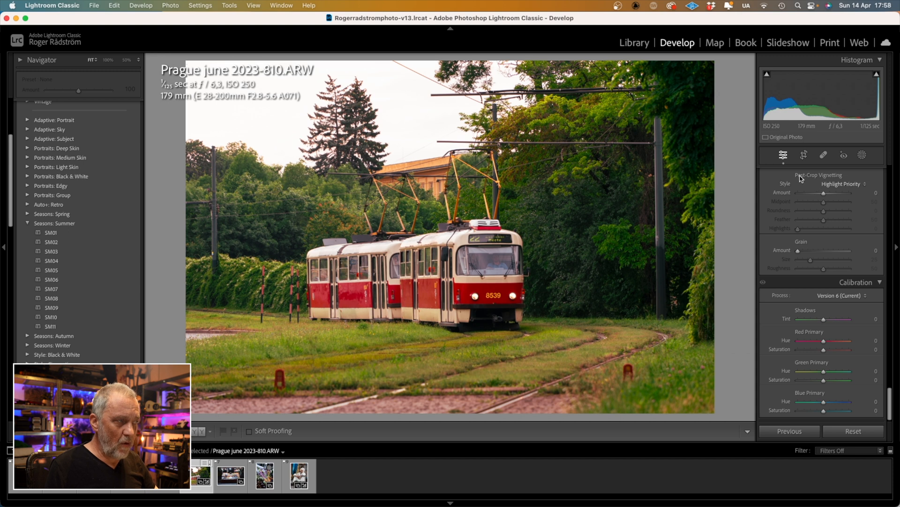
Set Post-Crop Vignetting Amount to -12 and toggle the Effects panel off and on to compare
{"action": "mouse_move", "coordinate": [824, 194]}
{"action": "left_mouse_down"}
{"action": "mouse_move", "coordinate": [755, 202]}
{"action": "mouse_move", "coordinate": [861, 197]}
{"action": "mouse_move", "coordinate": [820, 196]}
{"action": "left_mouse_up"}
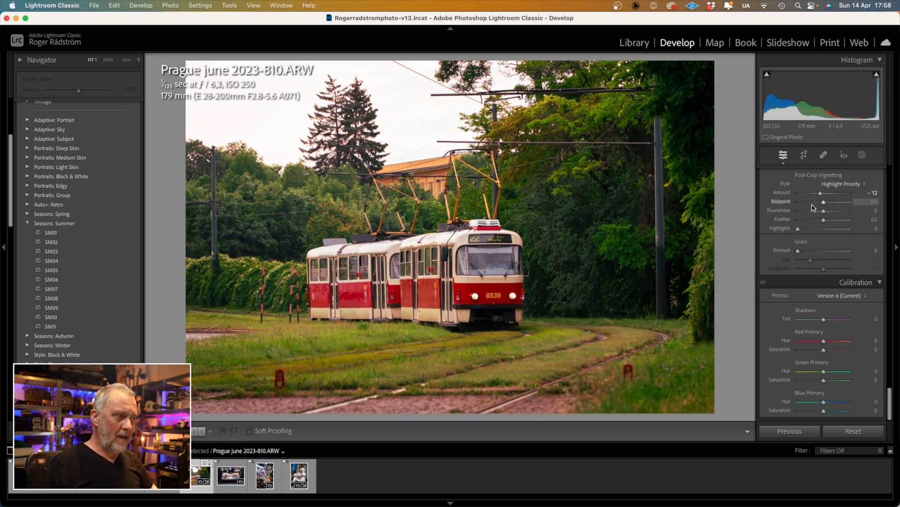
{"action": "scroll", "coordinate": [811, 206], "scroll_direction": "up", "scroll_amount": 2}
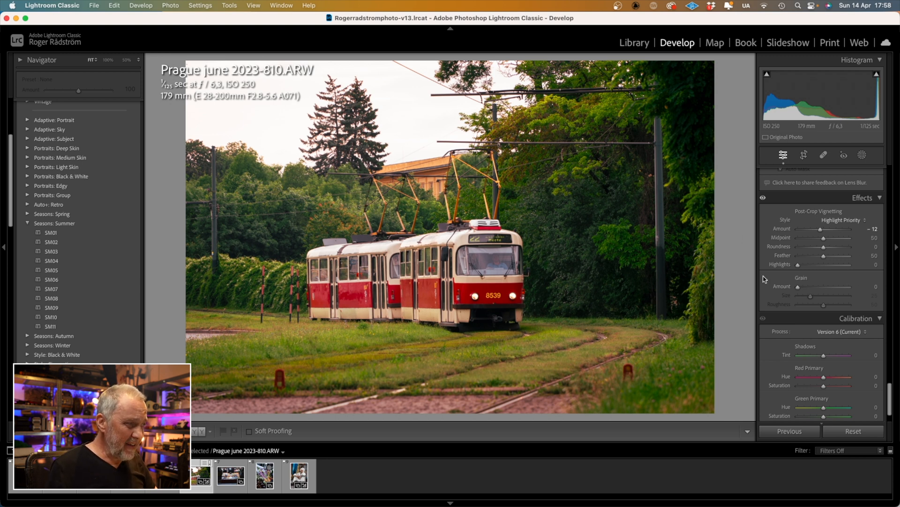
{"action": "left_click", "coordinate": [763, 198]}
{"action": "left_click", "coordinate": [764, 199]}
{"action": "left_click", "coordinate": [763, 198]}
{"action": "left_click", "coordinate": [763, 199]}
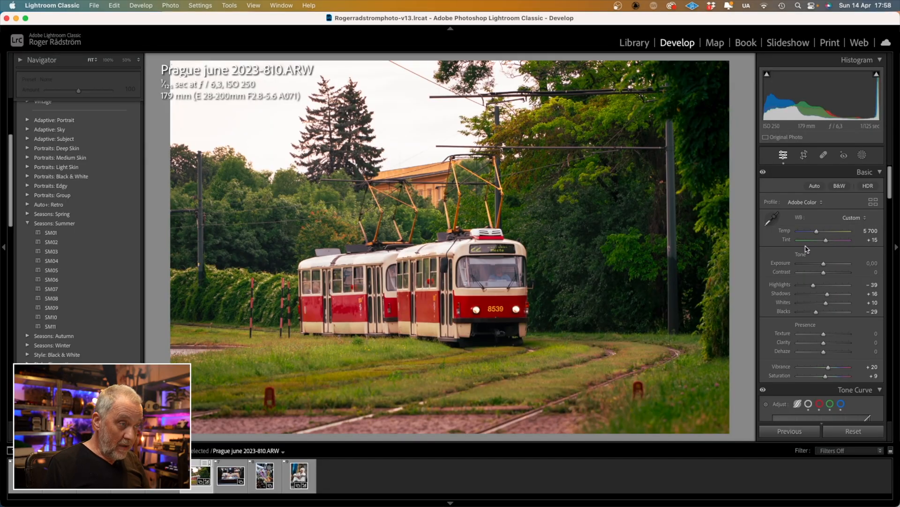
Switch to the Before/After side-by-side view with Y
{"action": "key", "text": "y"}
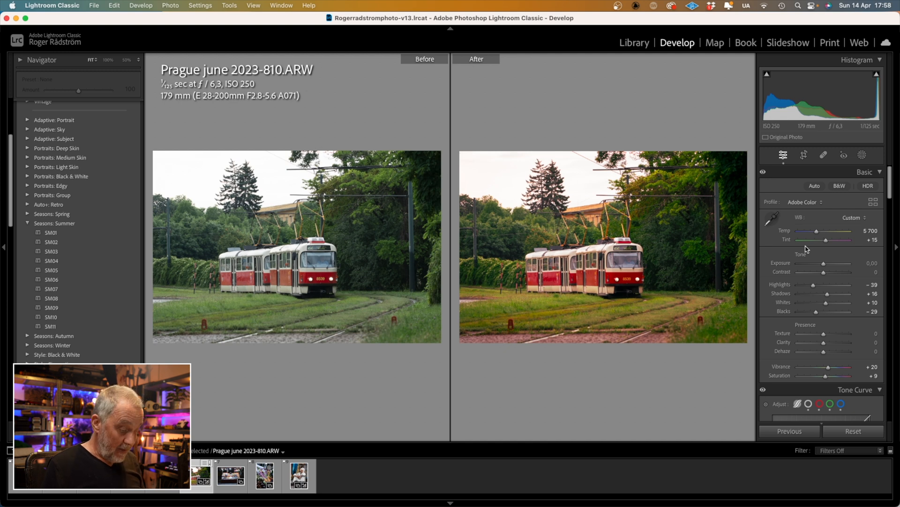
Return to the single Loupe view showing only the edited tram photo
{"action": "key", "text": "y"}
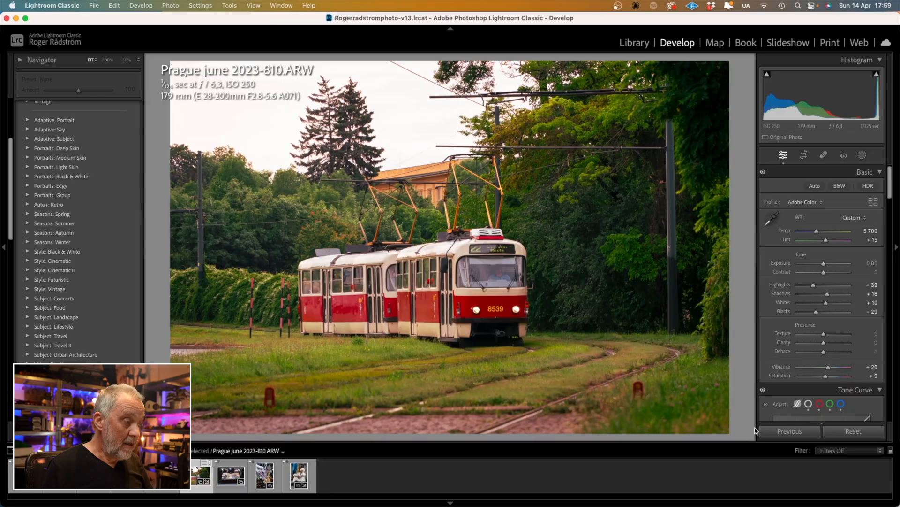
Reset all edits on the tram photo and switch to the lake photo DSC00434.ARW
{"action": "left_click", "coordinate": [856, 433]}
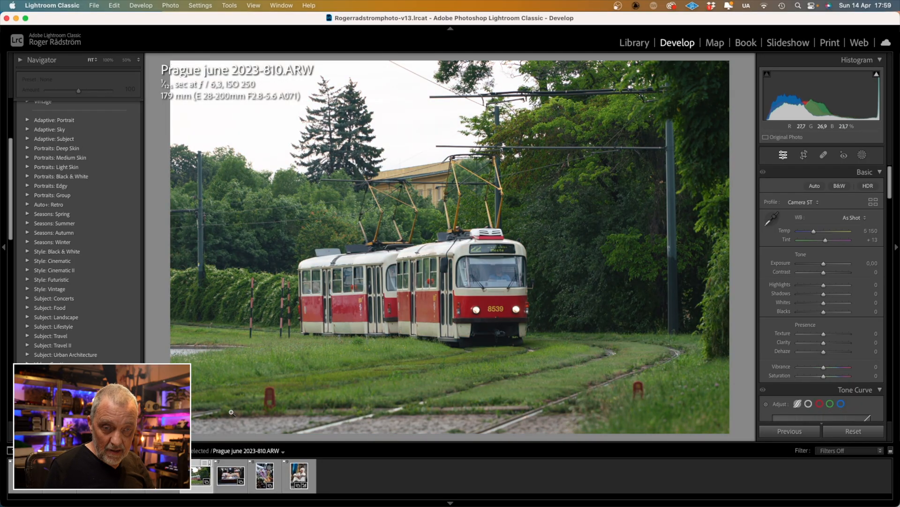
{"action": "left_click", "coordinate": [26, 476]}
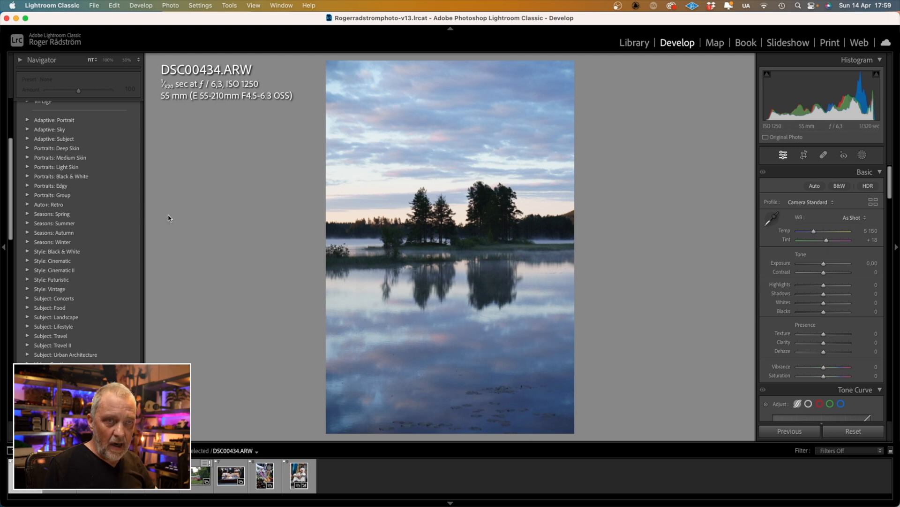
Apply the RRP Sunset 1 preset to the lake photo after trying and resetting RRP Travel 1
{"action": "scroll", "coordinate": [87, 216], "scroll_direction": "up", "scroll_amount": 4}
{"action": "left_click", "coordinate": [27, 148]}
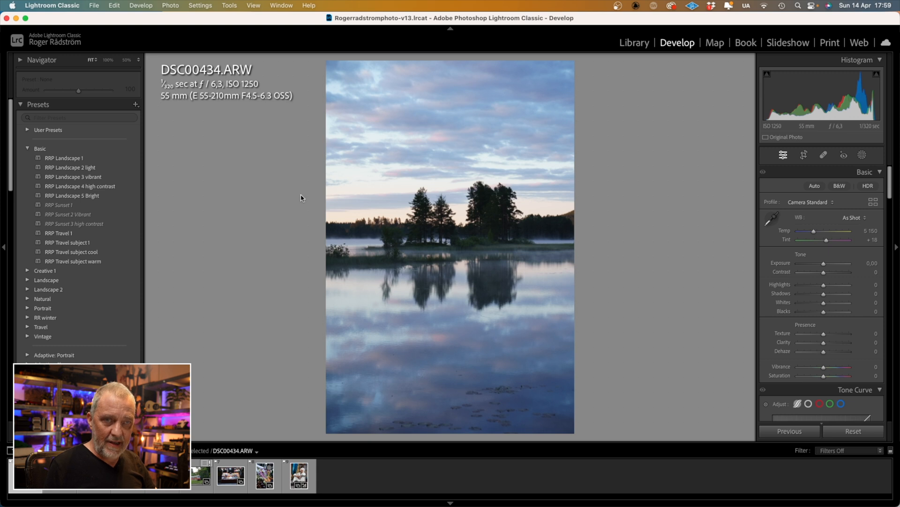
{"action": "left_click", "coordinate": [89, 233]}
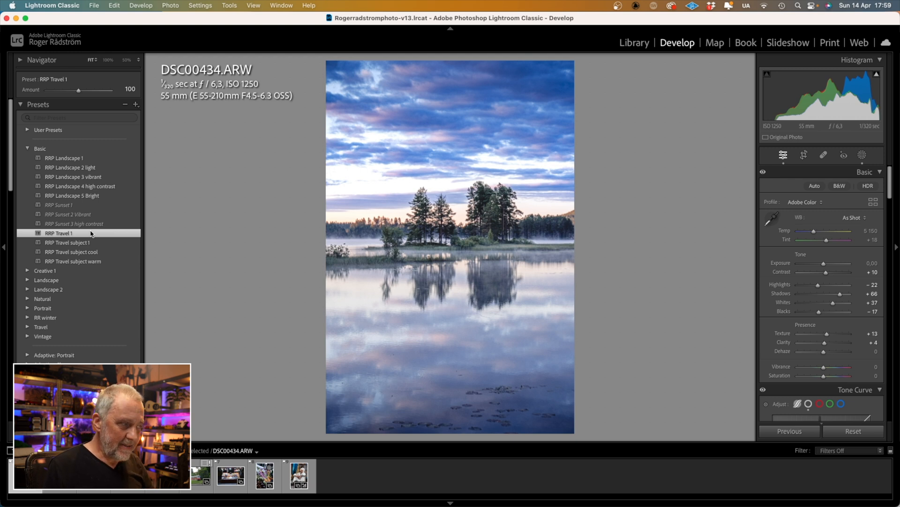
{"action": "left_click", "coordinate": [837, 434]}
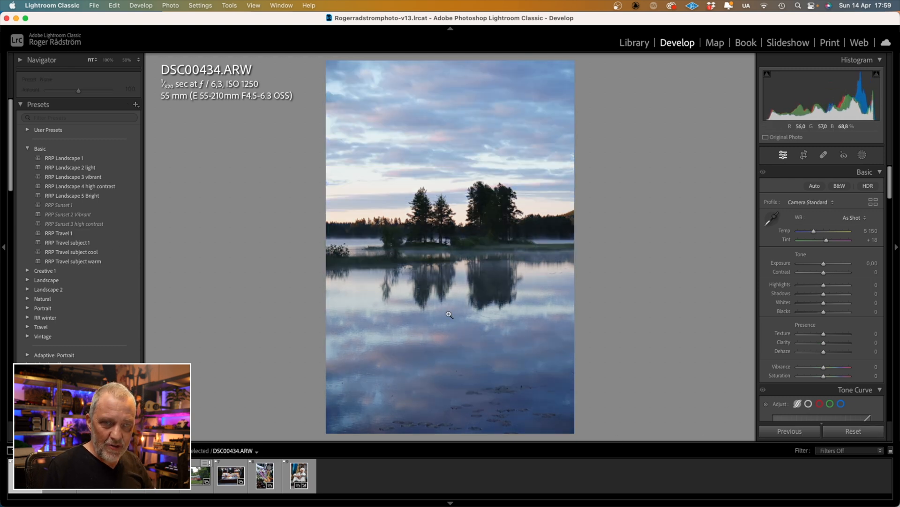
{"action": "left_click", "coordinate": [95, 205]}
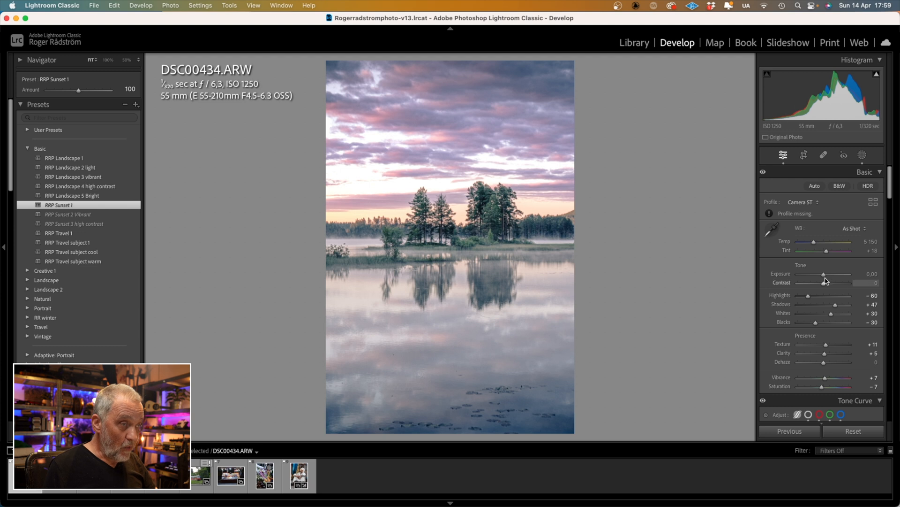
Lower Exposure to -0.60 and Whites to +18
{"action": "left_click_drag", "start_coordinate": [823, 276], "coordinate": [823, 278]}
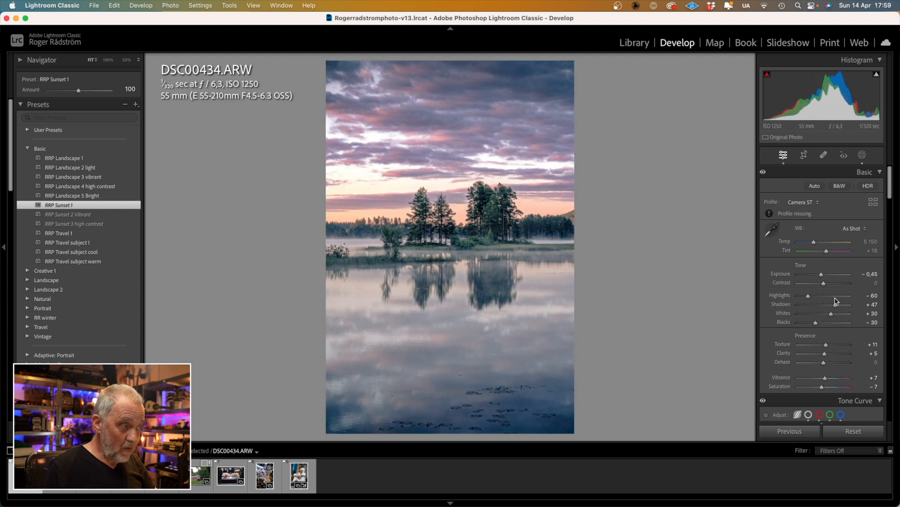
{"action": "left_click_drag", "start_coordinate": [831, 313], "coordinate": [829, 316]}
{"action": "left_click_drag", "start_coordinate": [821, 275], "coordinate": [822, 281]}
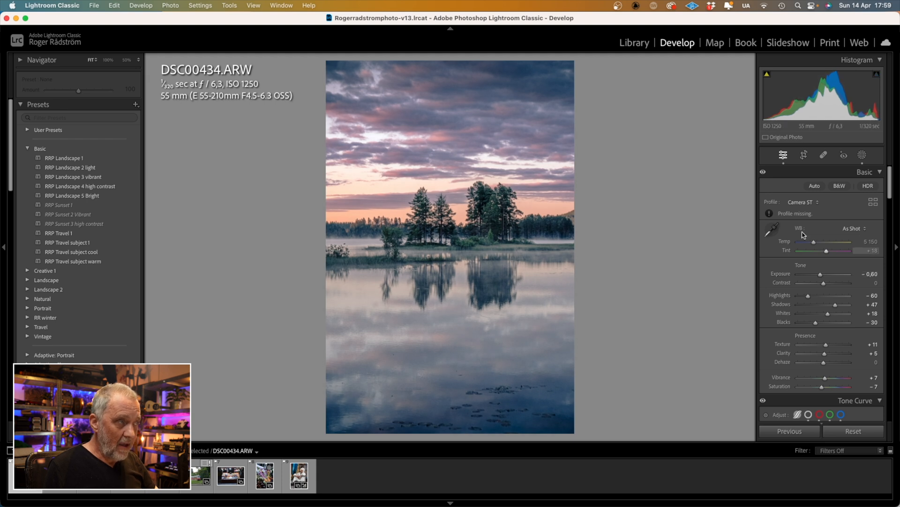
{"action": "left_click", "coordinate": [804, 155]}
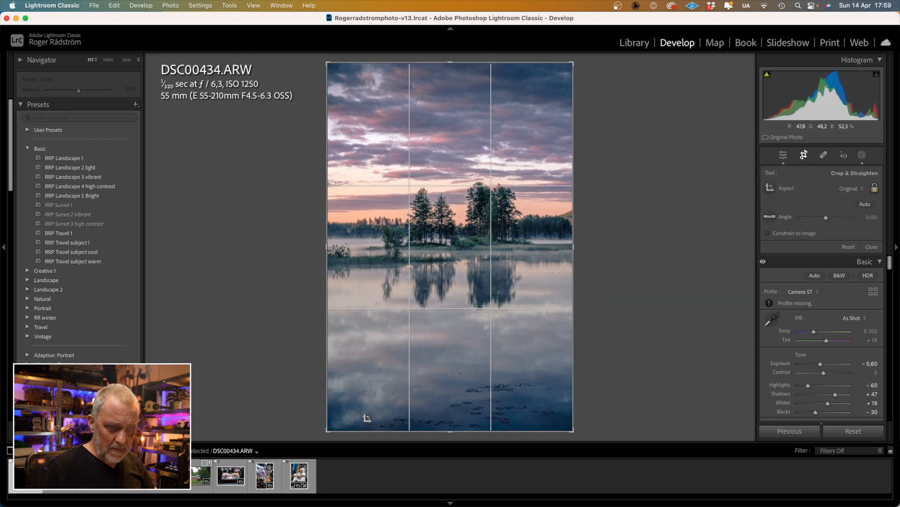
Crop the lake photo to a narrower frame centred on the tree island and its reflection
{"action": "left_click_drag", "start_coordinate": [328, 429], "coordinate": [345, 383]}
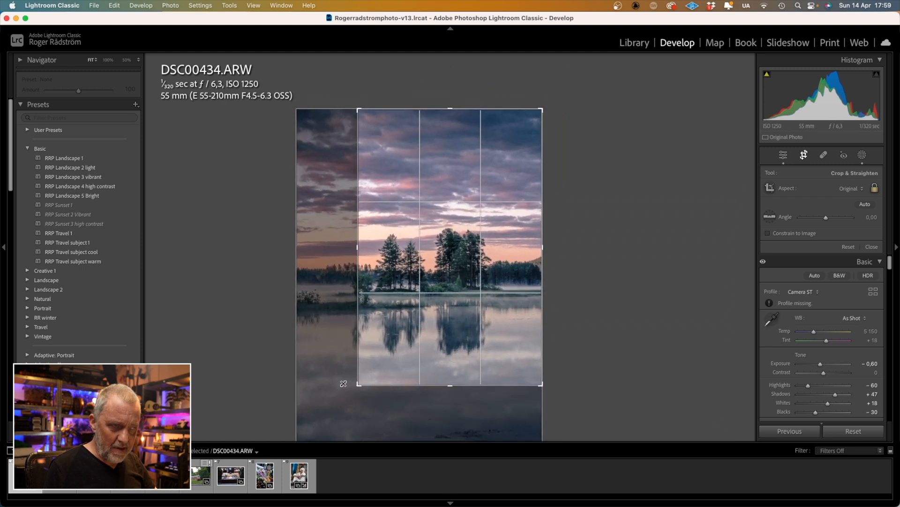
{"action": "left_click_drag", "start_coordinate": [386, 349], "coordinate": [416, 352]}
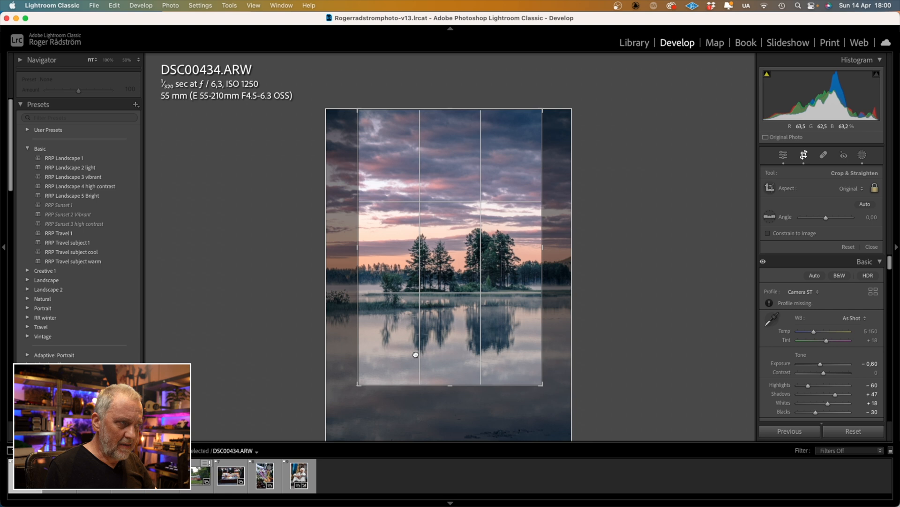
{"action": "left_click", "coordinate": [804, 155]}
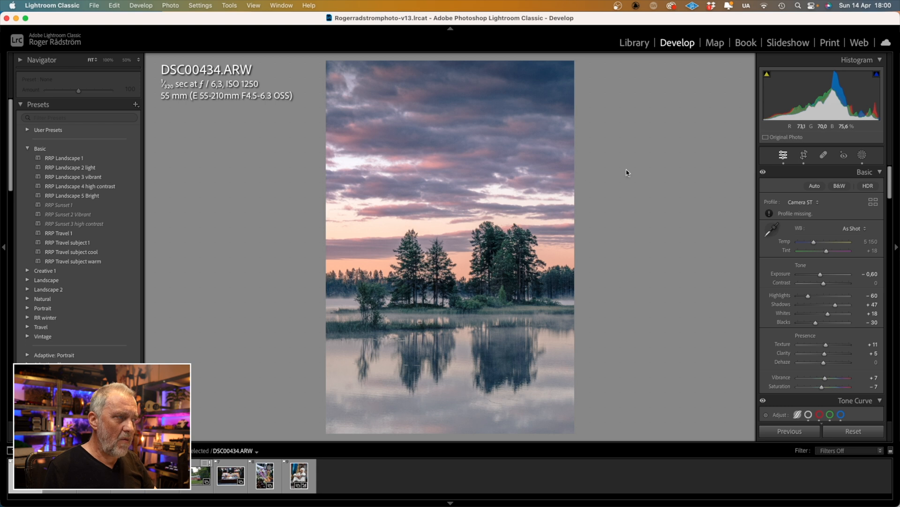
Select the Sky mask, lower its Highlights to -43 and warm its Temp
{"action": "left_click", "coordinate": [863, 155]}
{"action": "scroll", "coordinate": [825, 220], "scroll_direction": "down", "scroll_amount": 3}
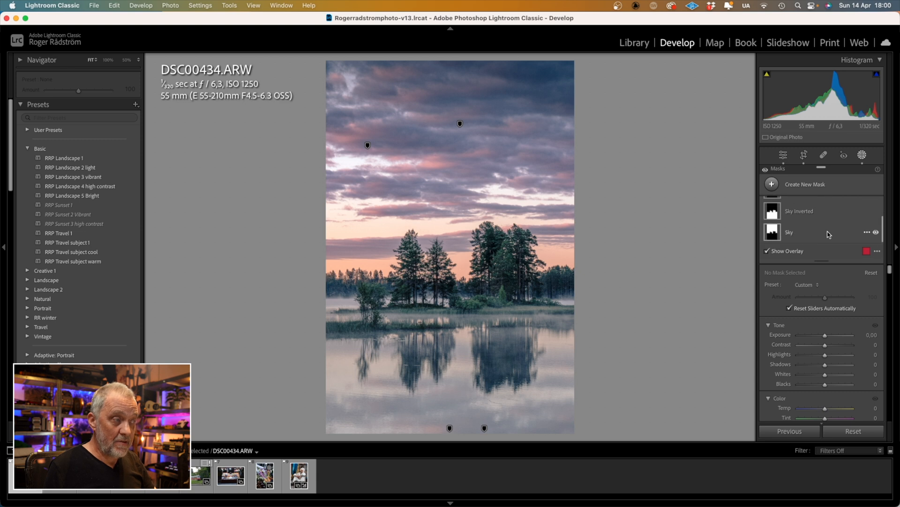
{"action": "left_click", "coordinate": [826, 233]}
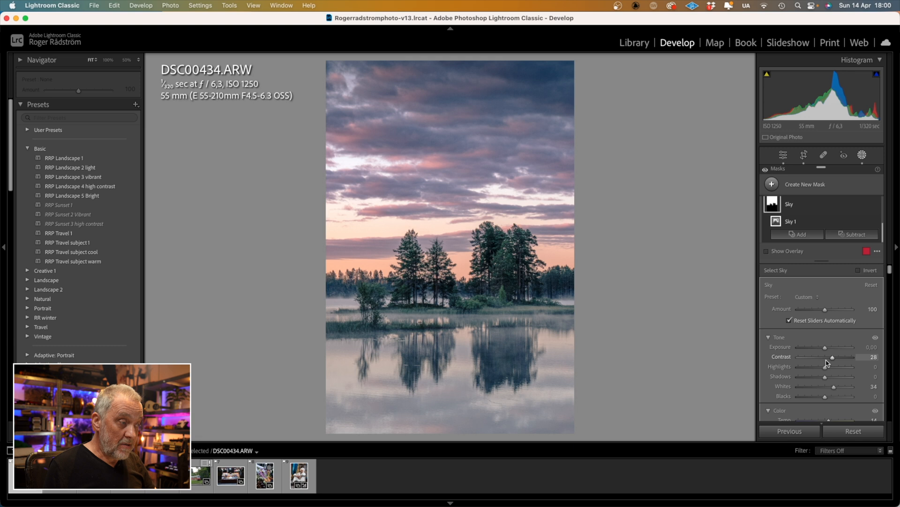
{"action": "left_click_drag", "start_coordinate": [825, 369], "coordinate": [813, 370]}
{"action": "scroll", "coordinate": [821, 369], "scroll_direction": "down", "scroll_amount": 3}
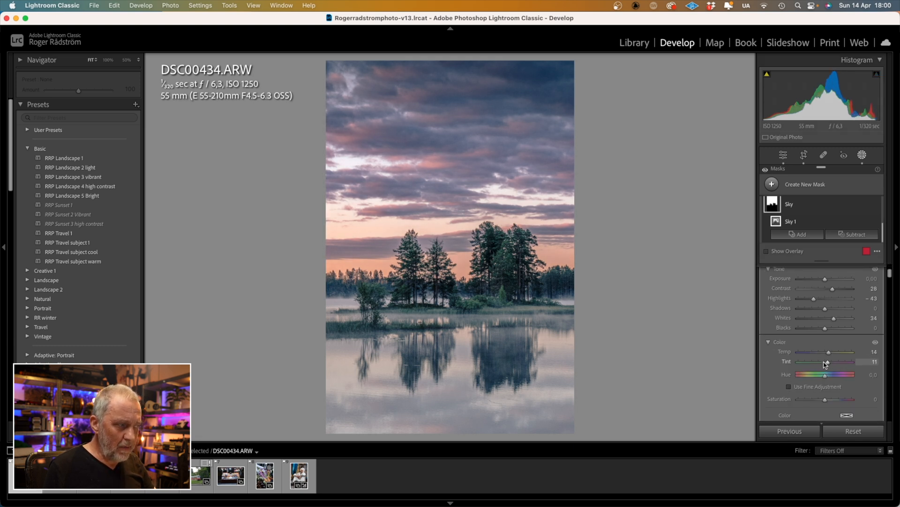
{"action": "left_click_drag", "start_coordinate": [831, 354], "coordinate": [833, 354]}
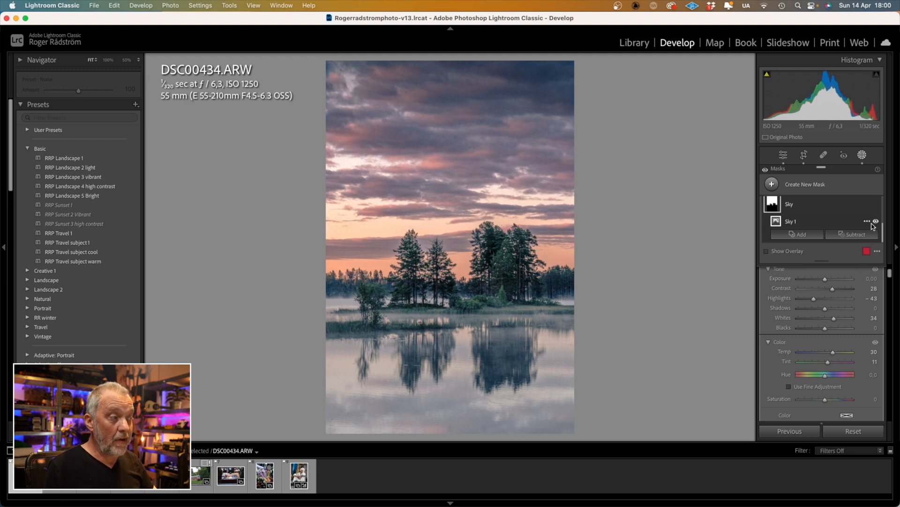
Toggle the sky mask off and on to compare, then close Masking
{"action": "left_click", "coordinate": [876, 205]}
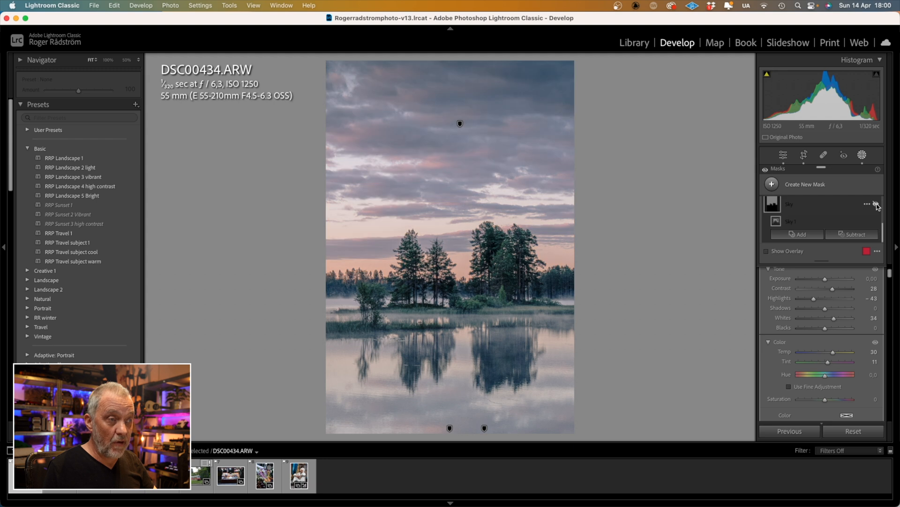
{"action": "left_click", "coordinate": [876, 205]}
{"action": "left_click", "coordinate": [863, 156]}
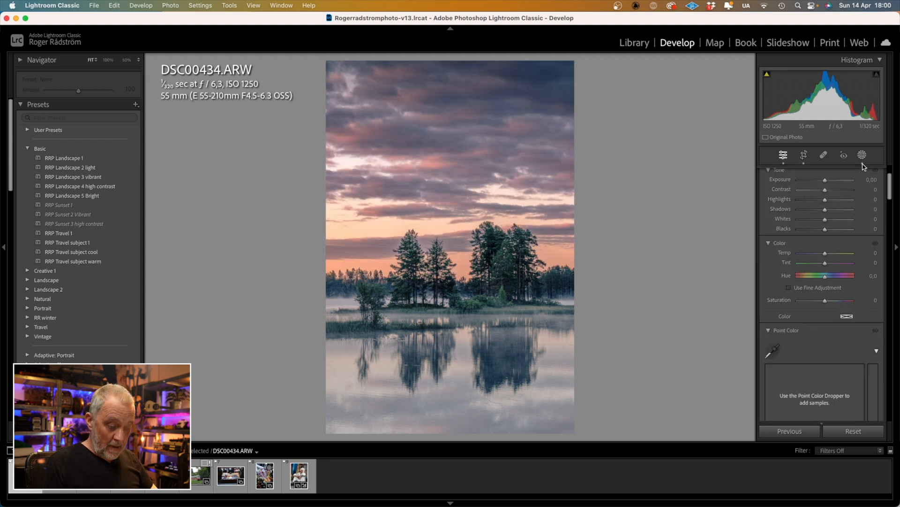
Compare the edited lake photo before and after, then return to the single-photo view
{"action": "key", "text": "y"}
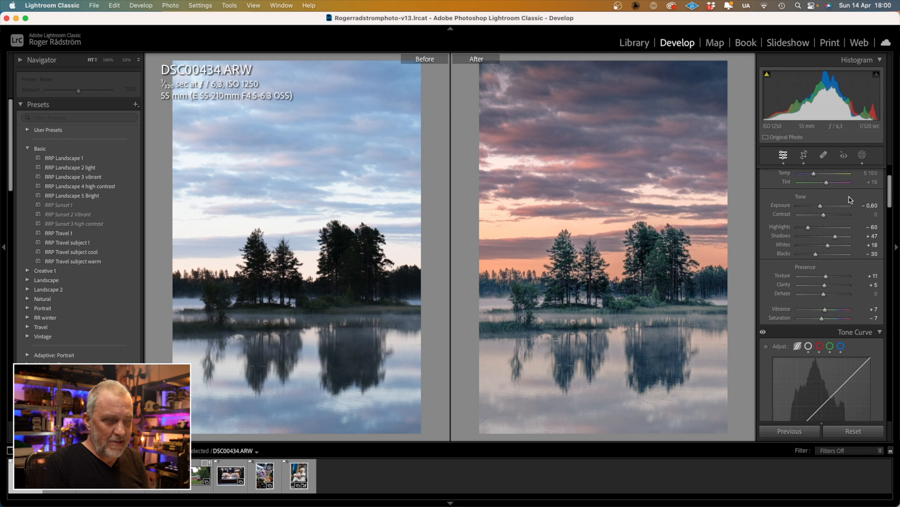
{"action": "key", "text": "y"}
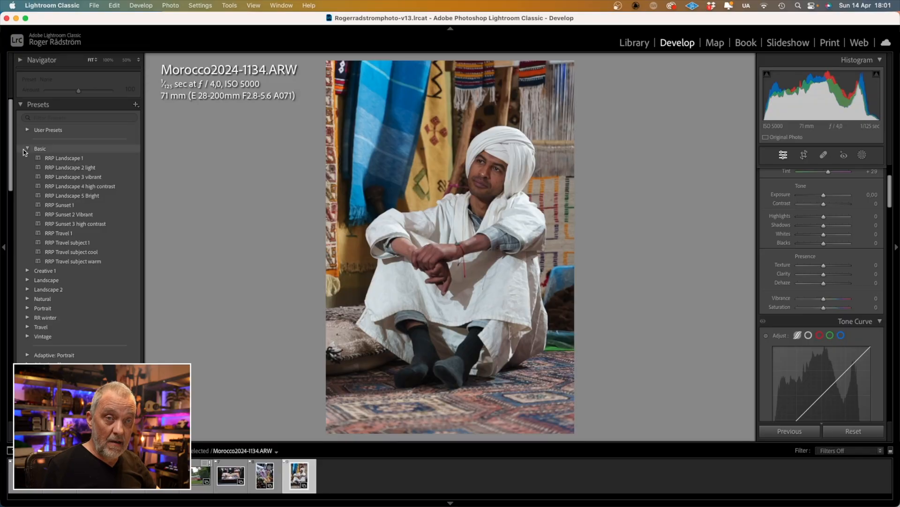
Apply the Portrait group's RRP Natural portrait preset to the Morocco portrait and compare before/after
{"action": "left_click", "coordinate": [28, 149]}
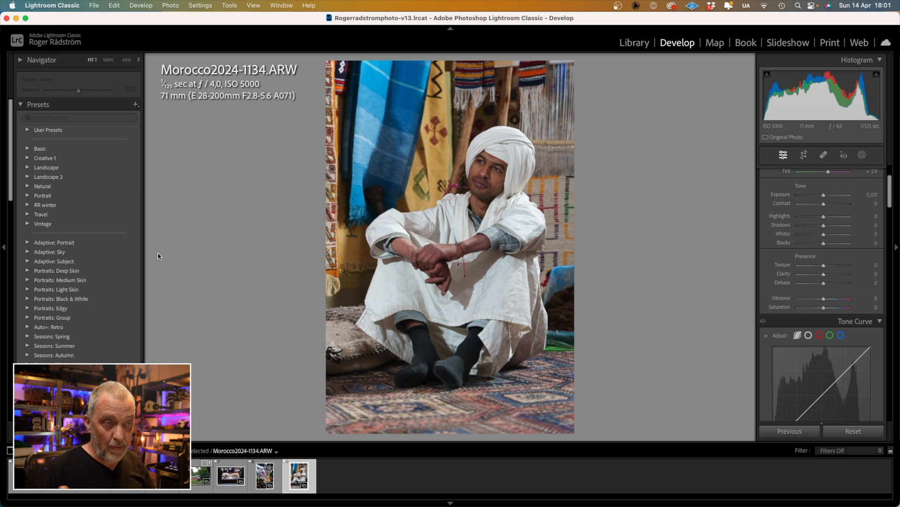
{"action": "left_click", "coordinate": [28, 196]}
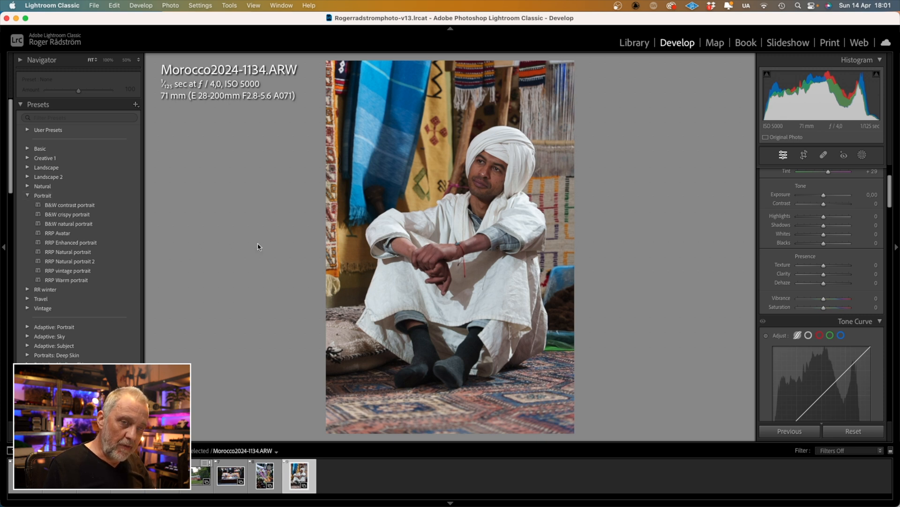
{"action": "left_click", "coordinate": [89, 254]}
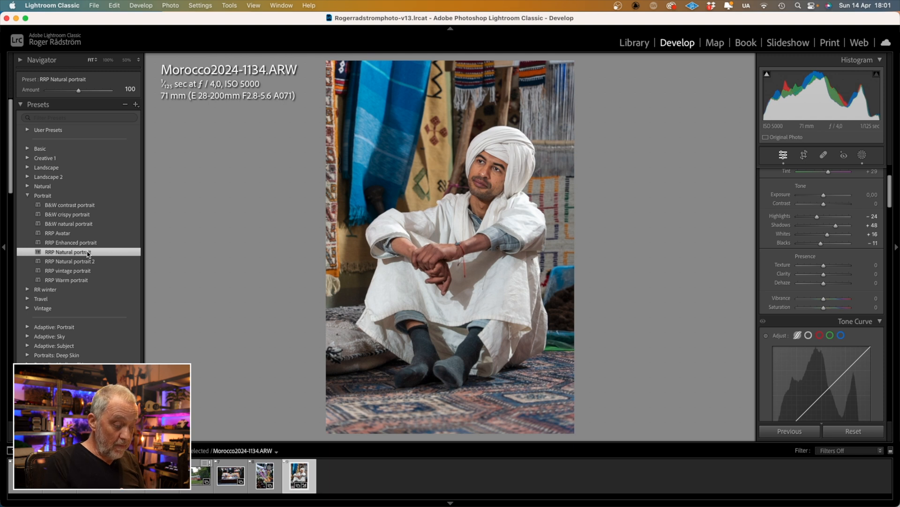
{"action": "key", "text": "y"}
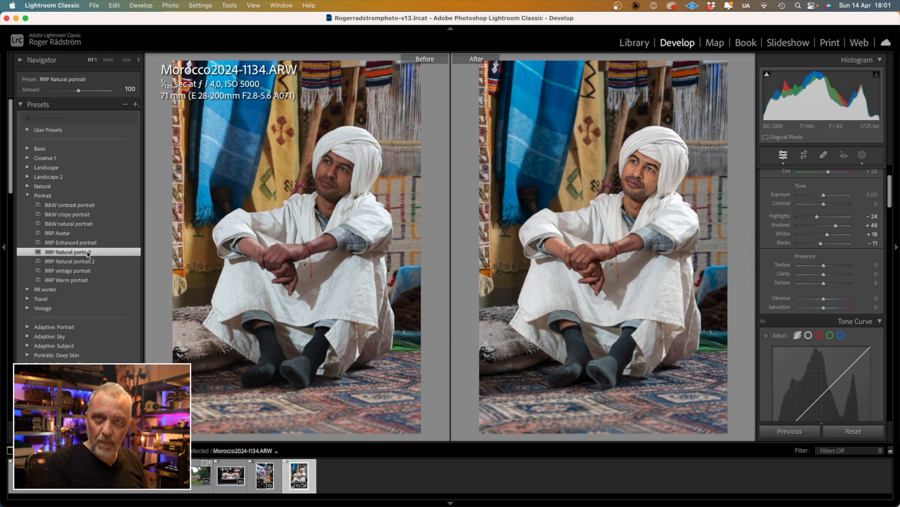
{"action": "key", "text": "y"}
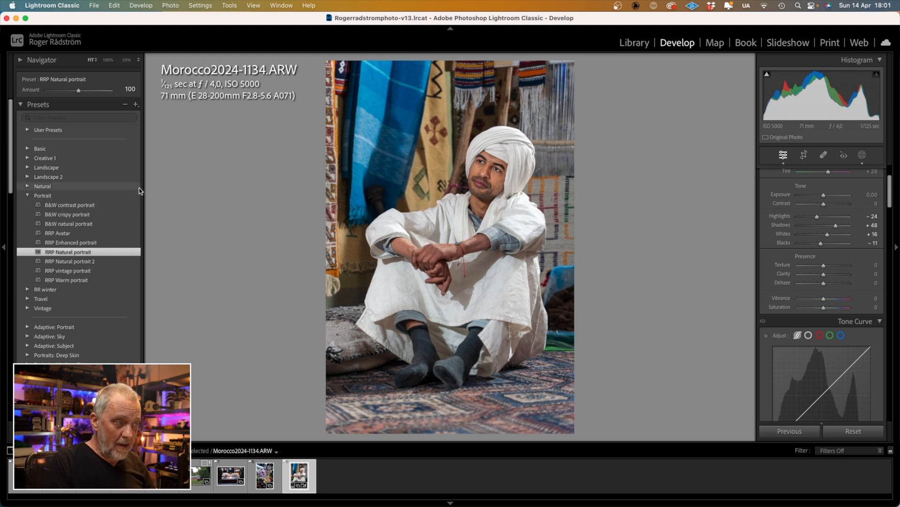
In the portrait's Lips mask, raise Temp to 29 and Contrast to 30
{"action": "left_click", "coordinate": [486, 185]}
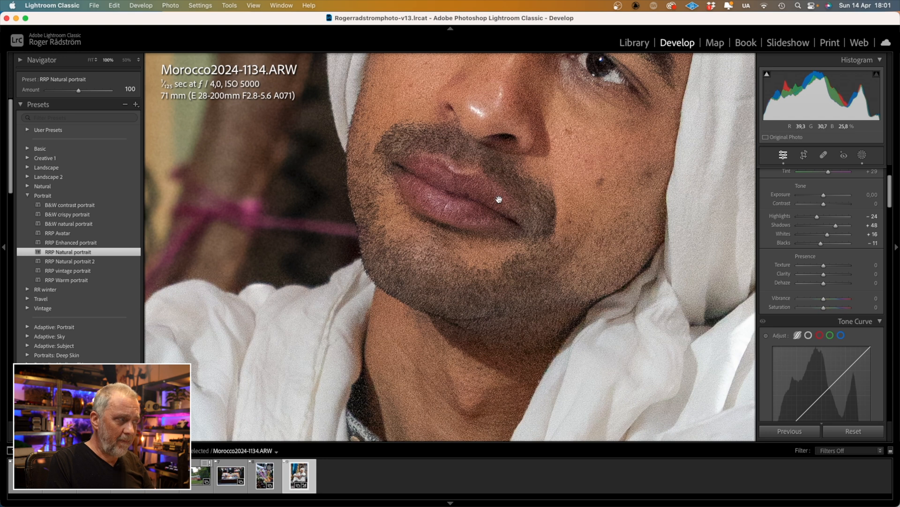
{"action": "left_click", "coordinate": [497, 200]}
{"action": "left_click", "coordinate": [862, 155]}
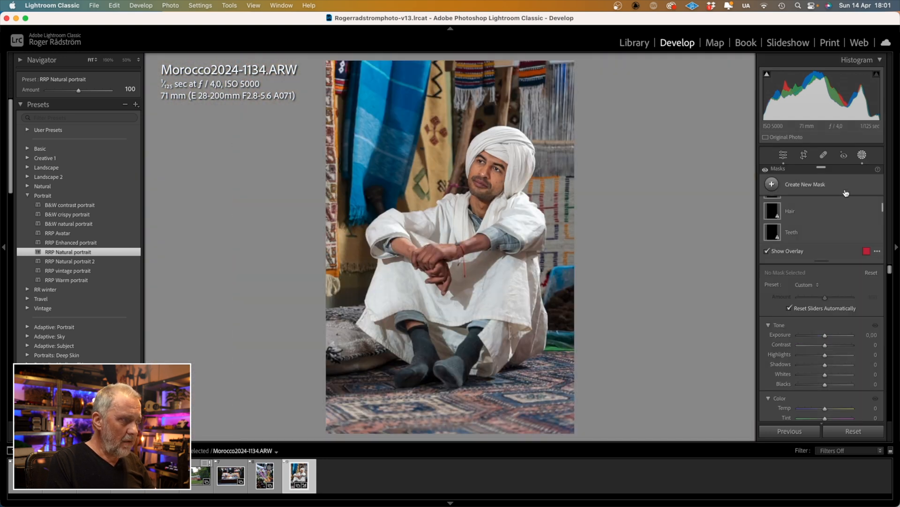
{"action": "scroll", "coordinate": [835, 220], "scroll_direction": "down", "scroll_amount": 2}
{"action": "scroll", "coordinate": [836, 223], "scroll_direction": "up", "scroll_amount": 3}
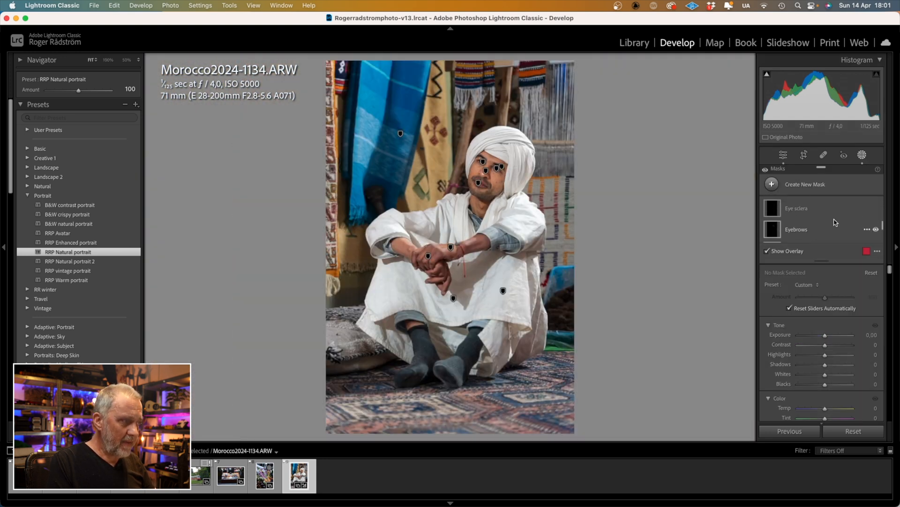
{"action": "scroll", "coordinate": [835, 222], "scroll_direction": "up", "scroll_amount": 1}
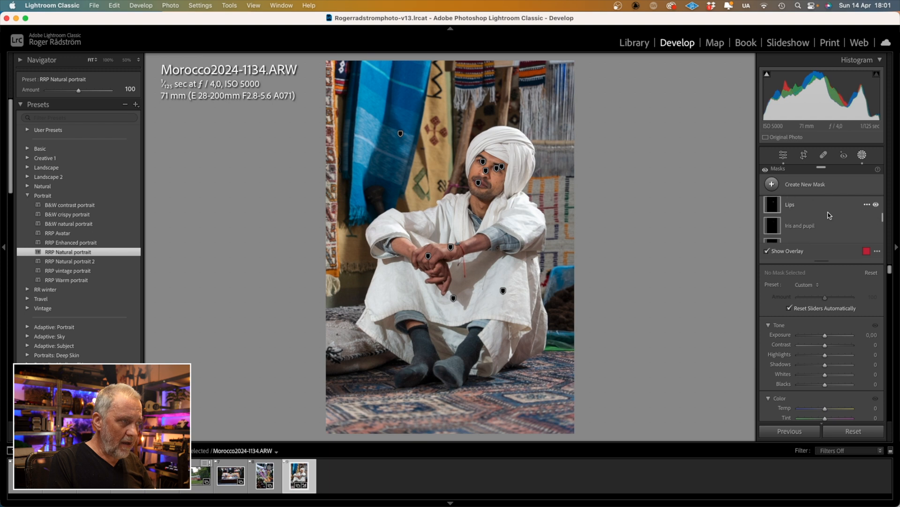
{"action": "left_click", "coordinate": [831, 215]}
{"action": "scroll", "coordinate": [841, 316], "scroll_direction": "down", "scroll_amount": 1}
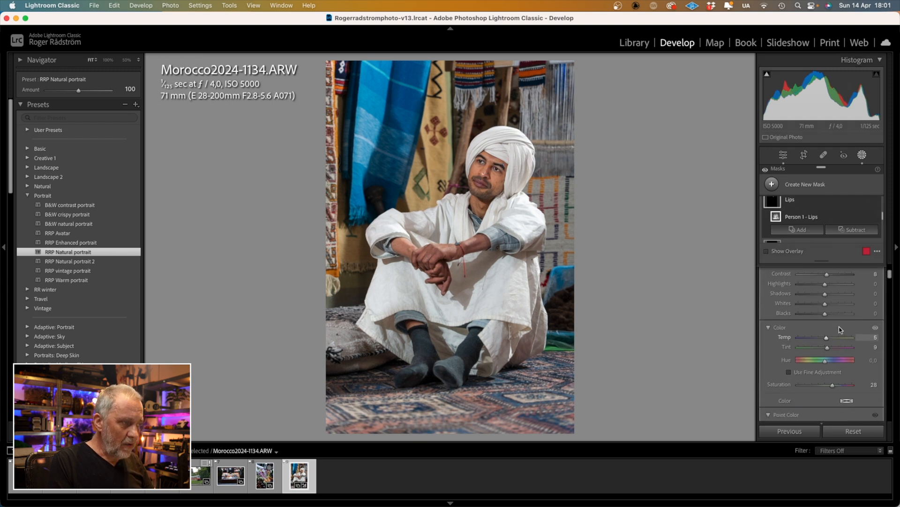
{"action": "left_click_drag", "start_coordinate": [829, 344], "coordinate": [832, 344]}
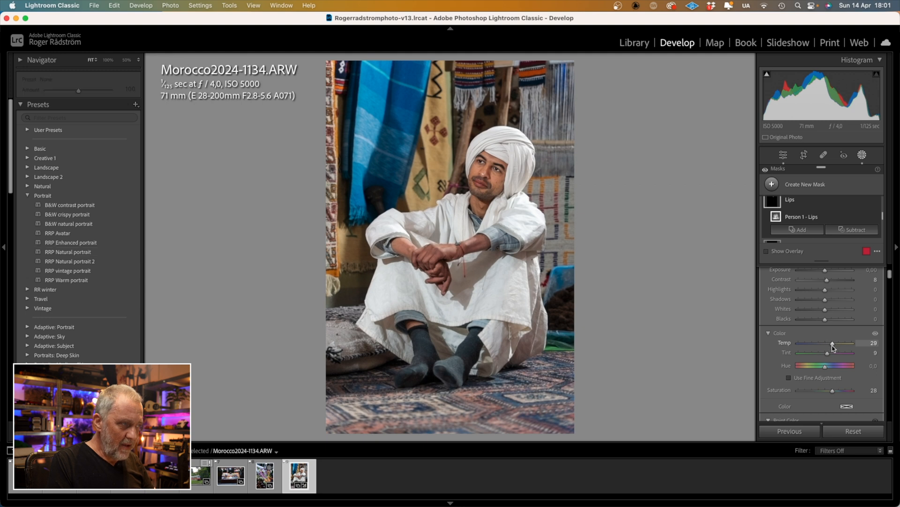
{"action": "left_click_drag", "start_coordinate": [830, 281], "coordinate": [833, 281]}
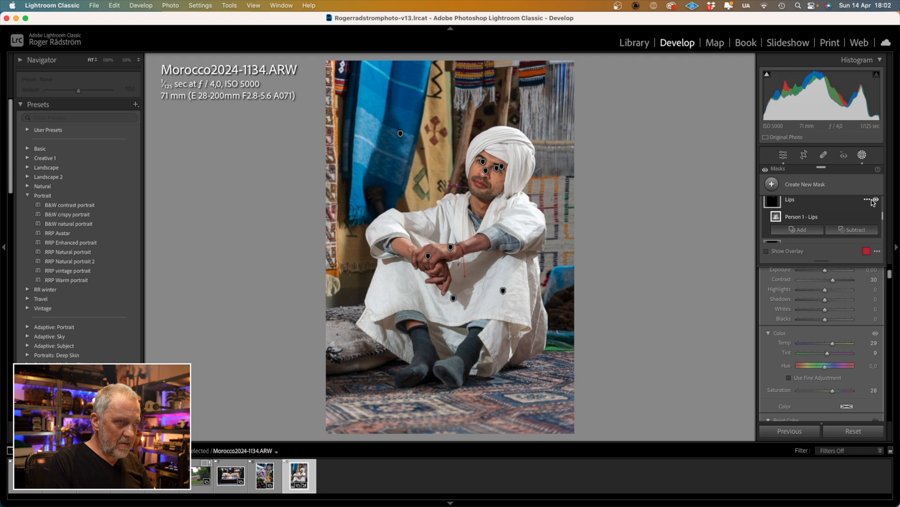
After toggling the Lips mask off and on, set Background mask Exposure to -0.07 and exit masking
{"action": "left_click", "coordinate": [876, 200]}
{"action": "left_click", "coordinate": [876, 200]}
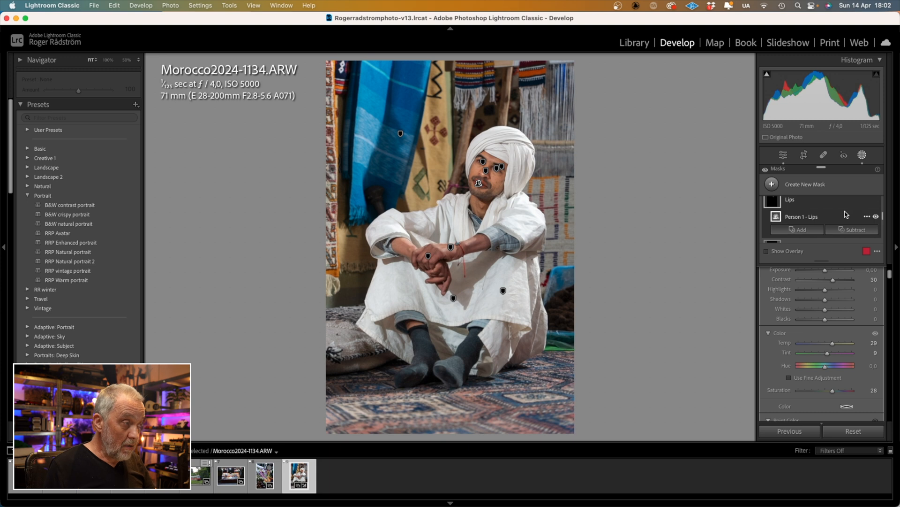
{"action": "scroll", "coordinate": [847, 214], "scroll_direction": "up", "scroll_amount": 5}
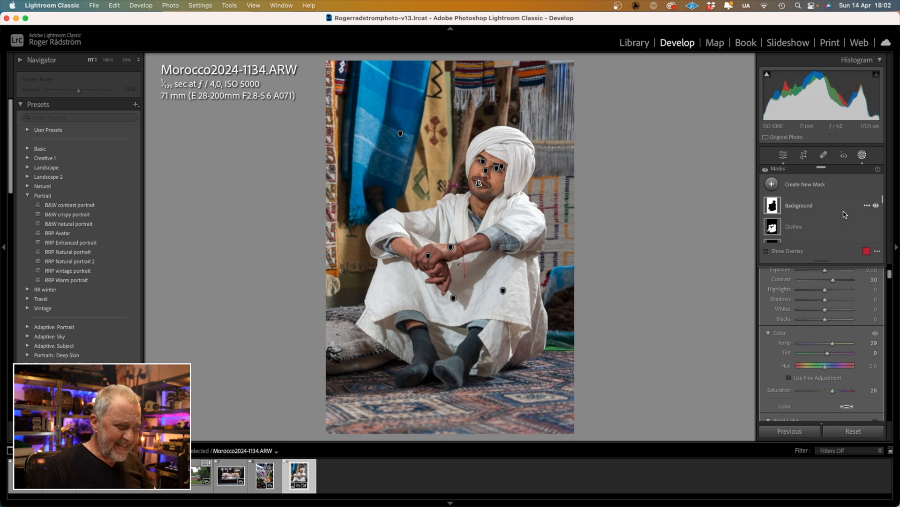
{"action": "left_click", "coordinate": [818, 206]}
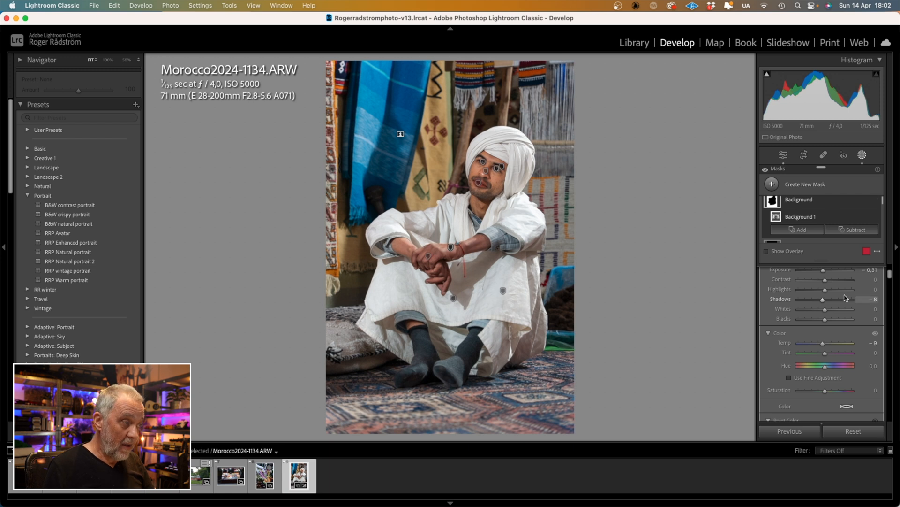
{"action": "left_click_drag", "start_coordinate": [824, 273], "coordinate": [822, 274]}
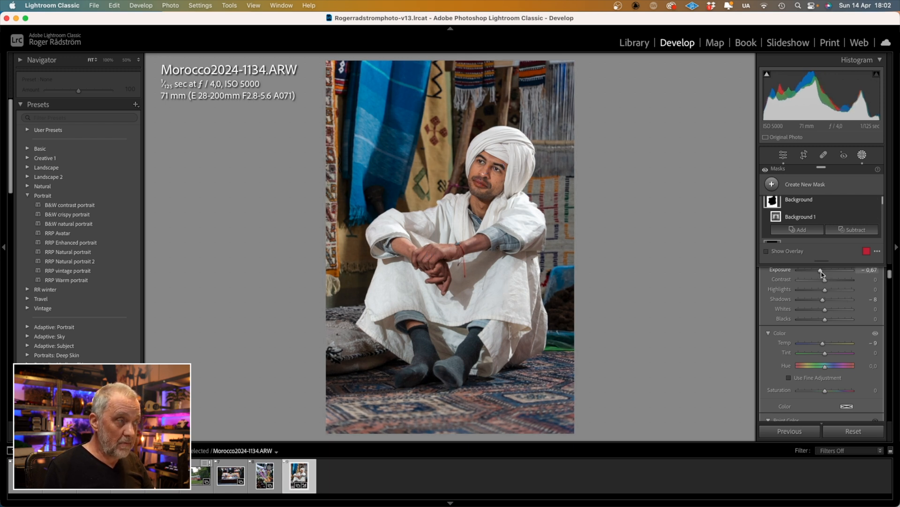
{"action": "left_click", "coordinate": [864, 156]}
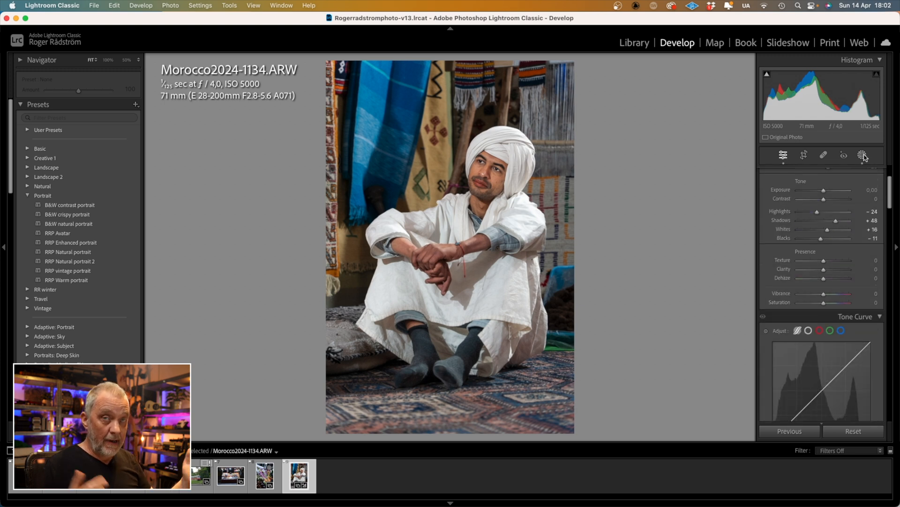